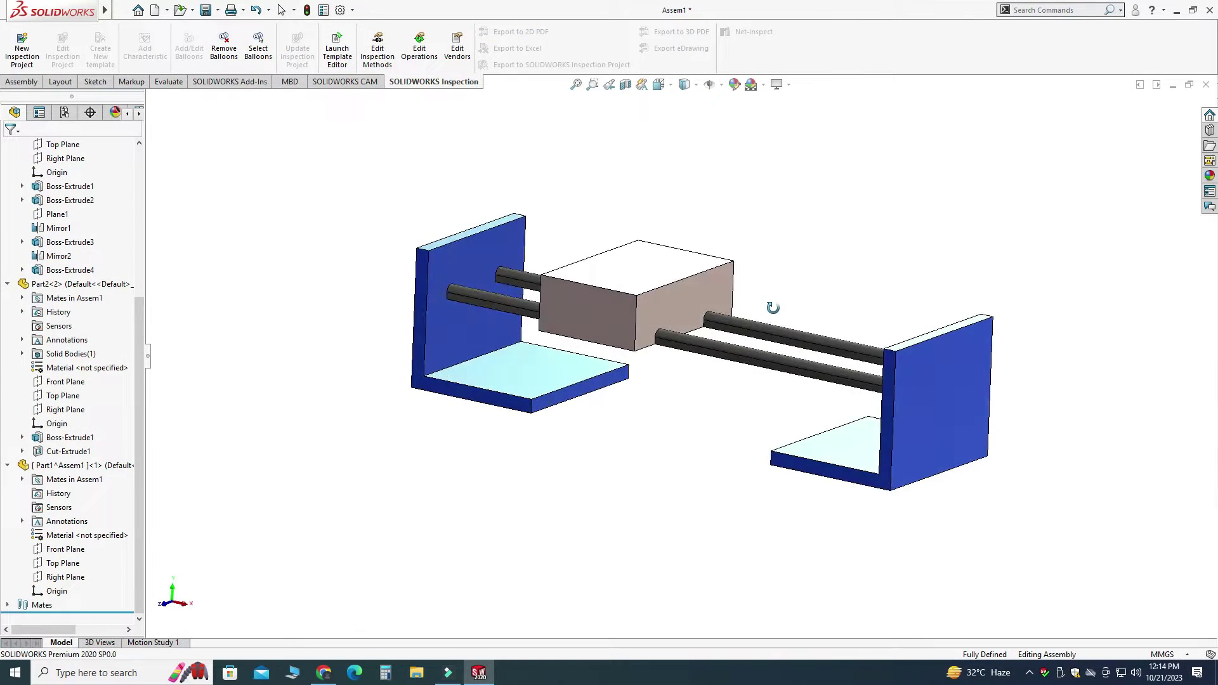
# Slide the block along the rods to test its travel, then undo the move
pyautogui.moveTo(772, 308); pyautogui.dragTo(736, 345, button='middle')
pyautogui.moveTo(621, 320); pyautogui.dragTo(935, 388)
pyautogui.hotkey('ctrl', 'z')
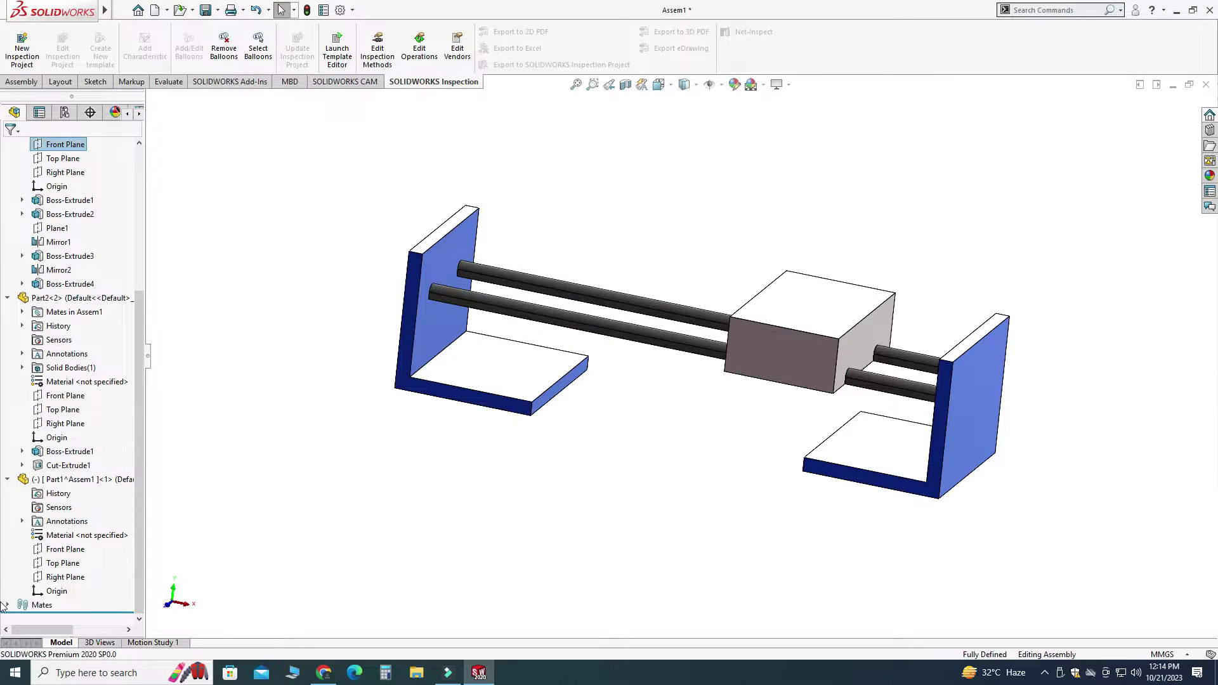
# Expand the Mates folder and select Width1, Concentric1 and LimitDistance2 together
pyautogui.click(9, 605)
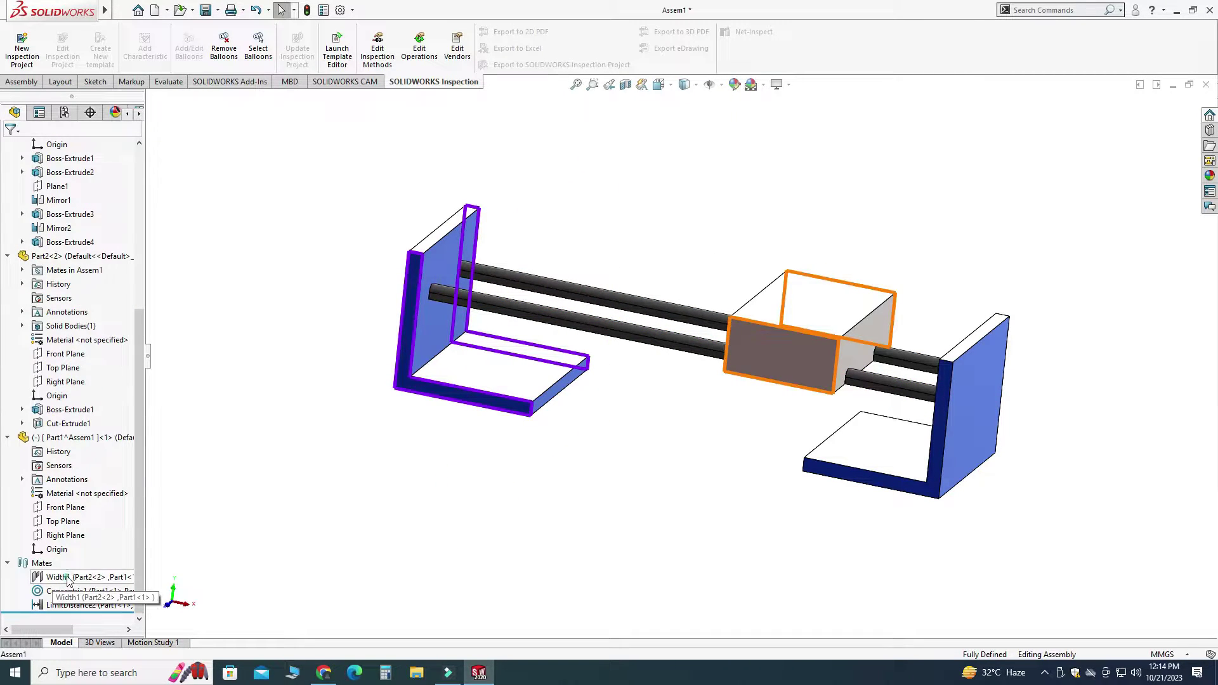
pyautogui.click(63, 606)
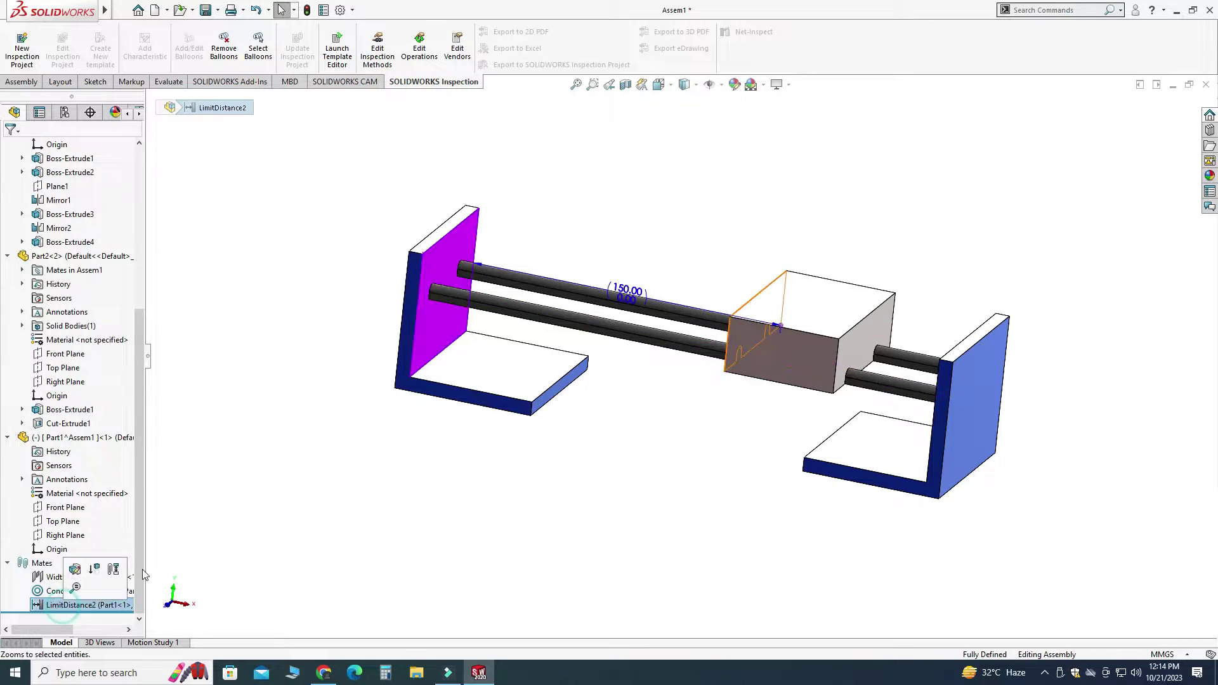
pyautogui.moveTo(337, 544); pyautogui.dragTo(476, 508, button='middle')
pyautogui.keyDown('shift'); pyautogui.click(88, 578); pyautogui.keyUp('shift')
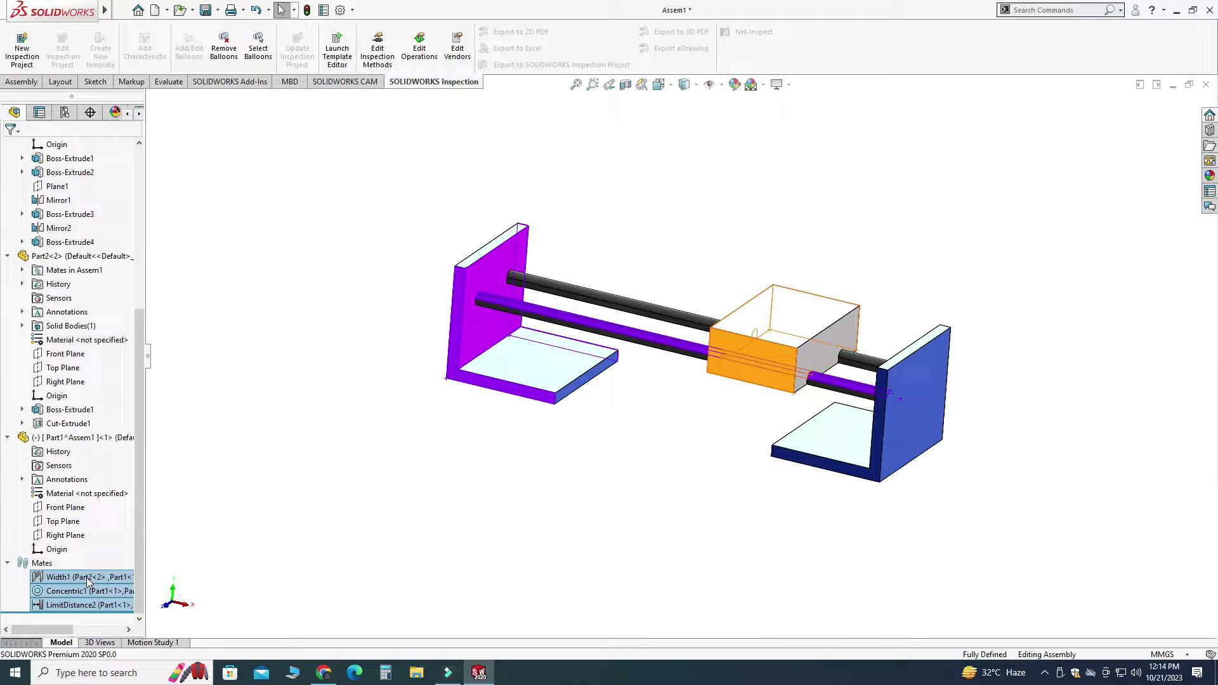
# Delete all three selected mates and lift the freed block up above the rods
pyautogui.rightClick(87, 579)
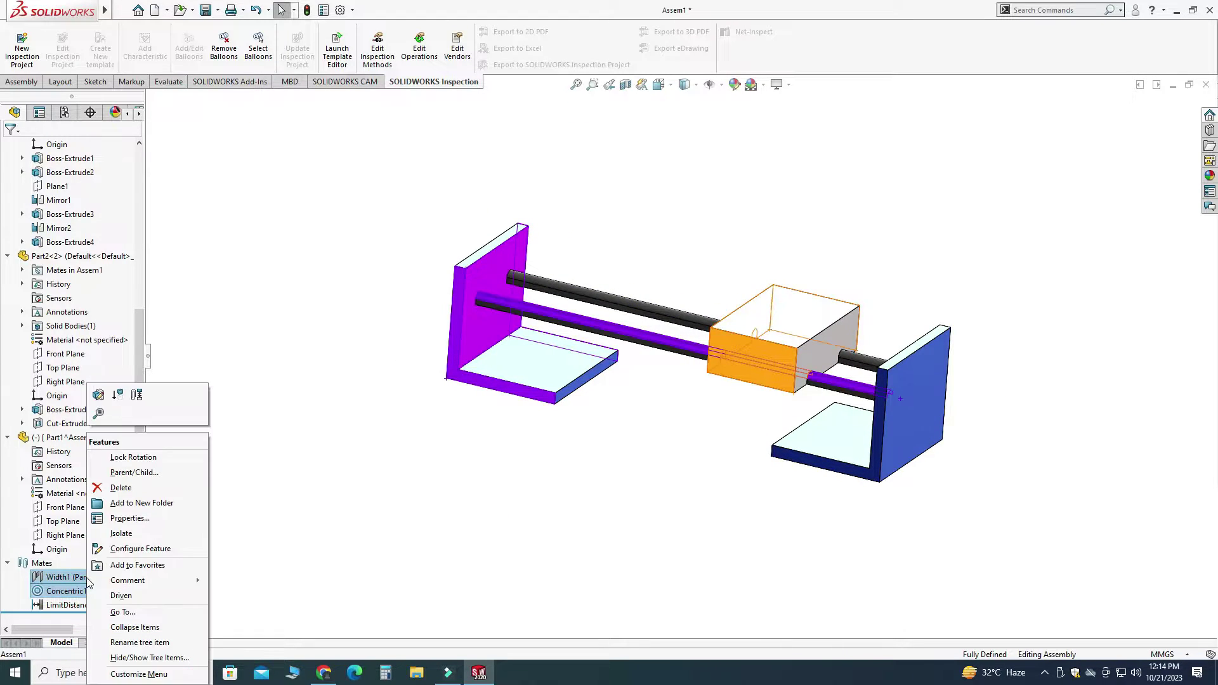
pyautogui.click(121, 488)
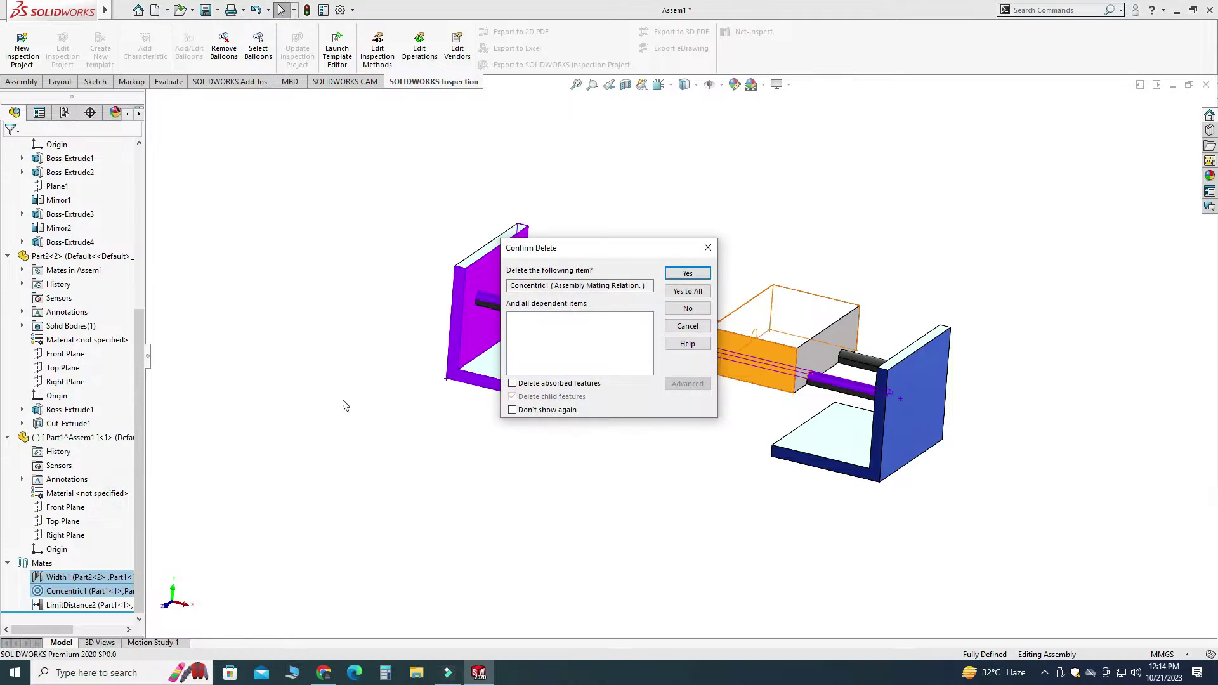
pyautogui.click(678, 291)
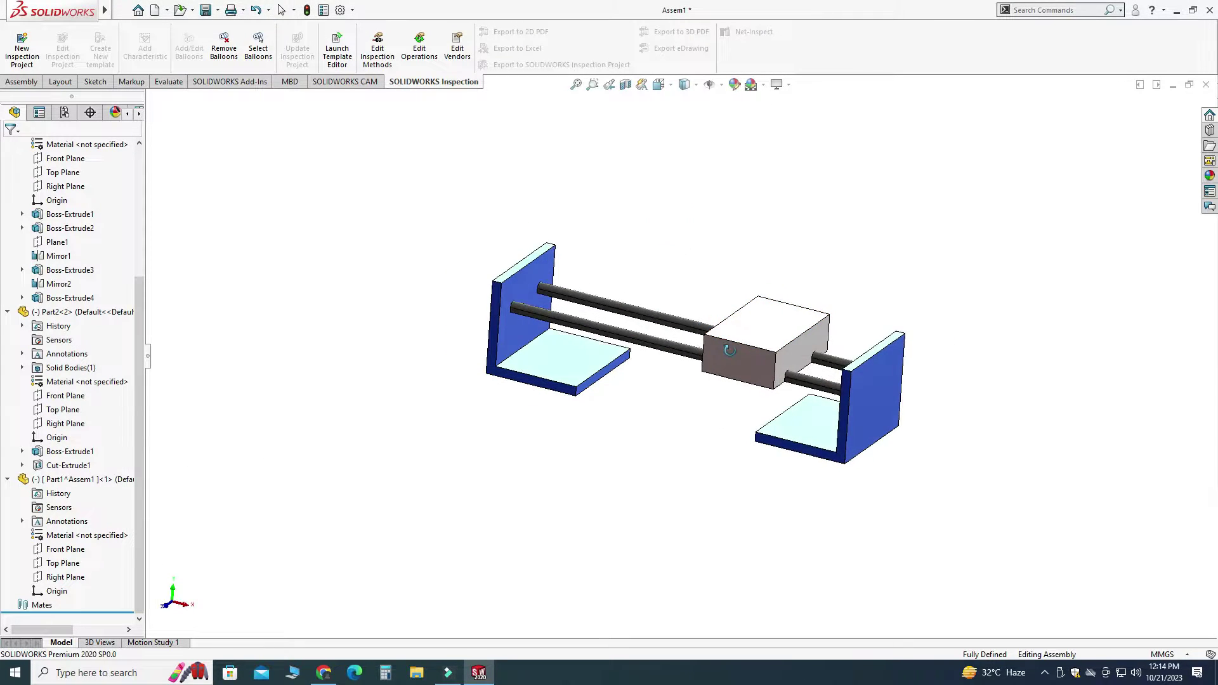
pyautogui.moveTo(740, 371); pyautogui.dragTo(744, 153)
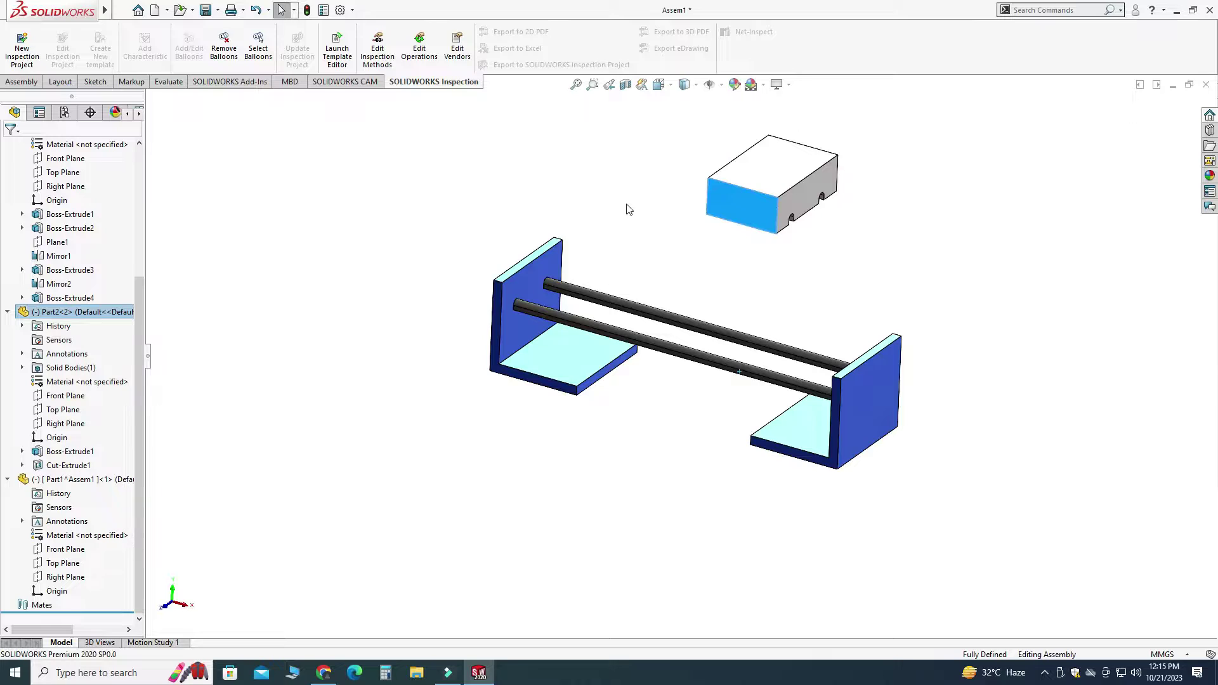
pyautogui.click(471, 210)
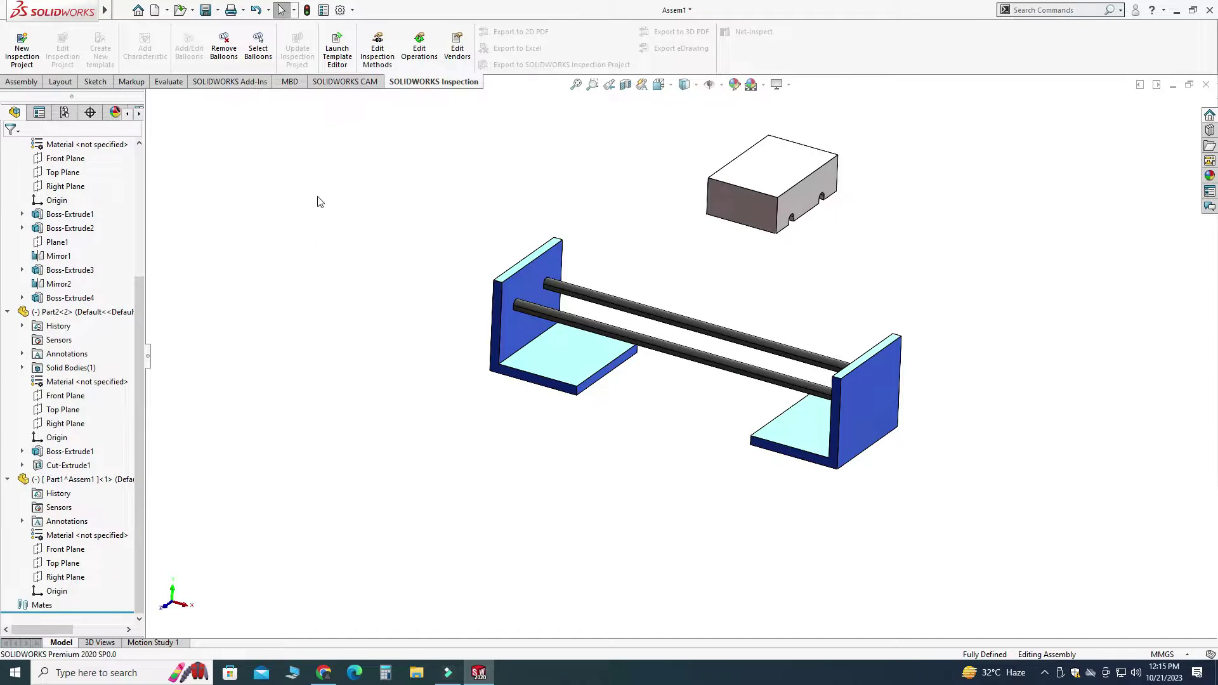
# Start an advanced Width mate and pick the block's two opposite side faces
pyautogui.click(20, 82)
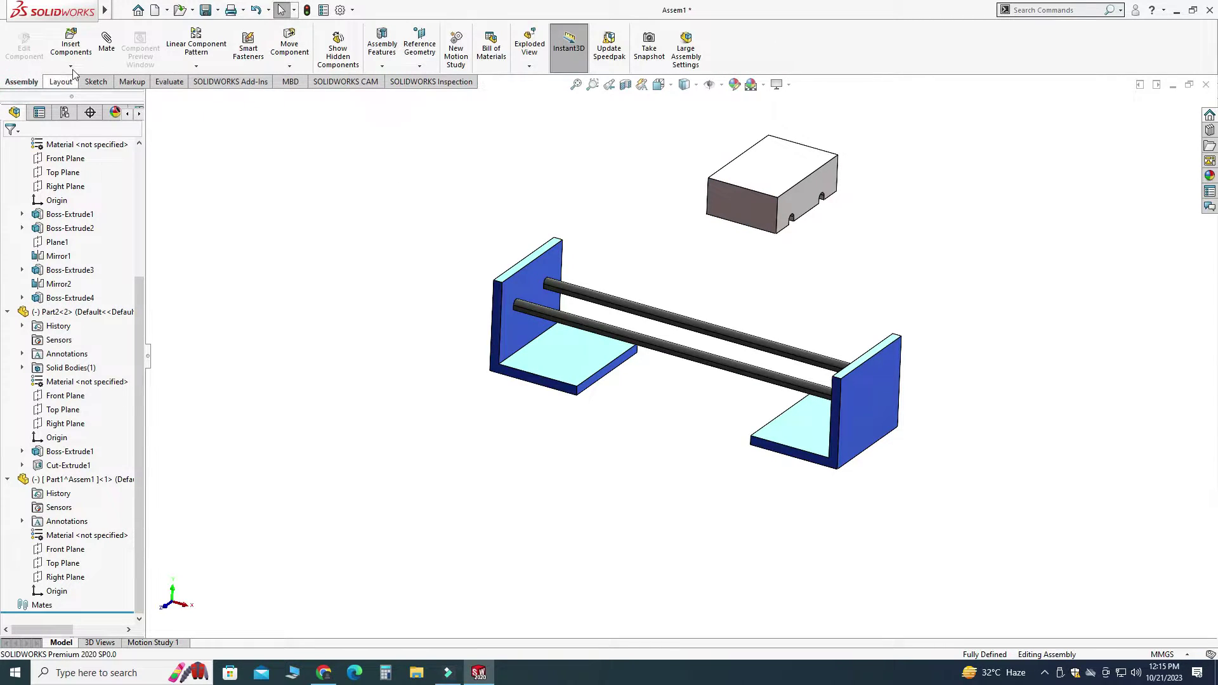
pyautogui.click(106, 46)
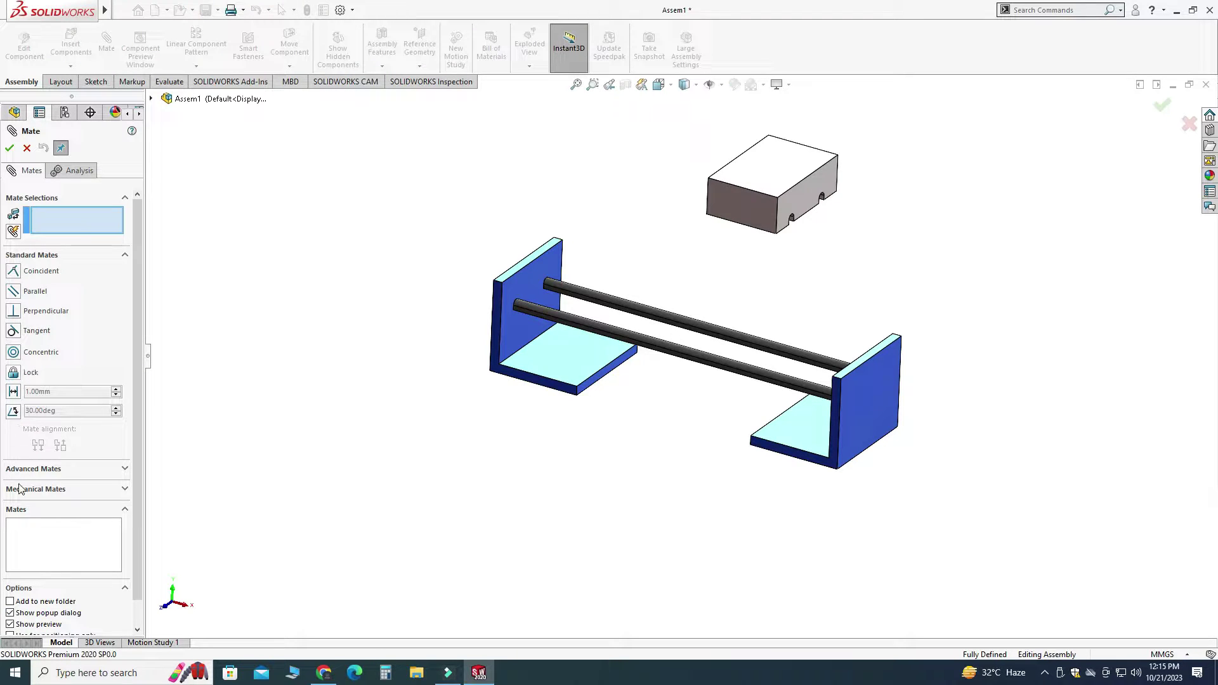
pyautogui.click(25, 470)
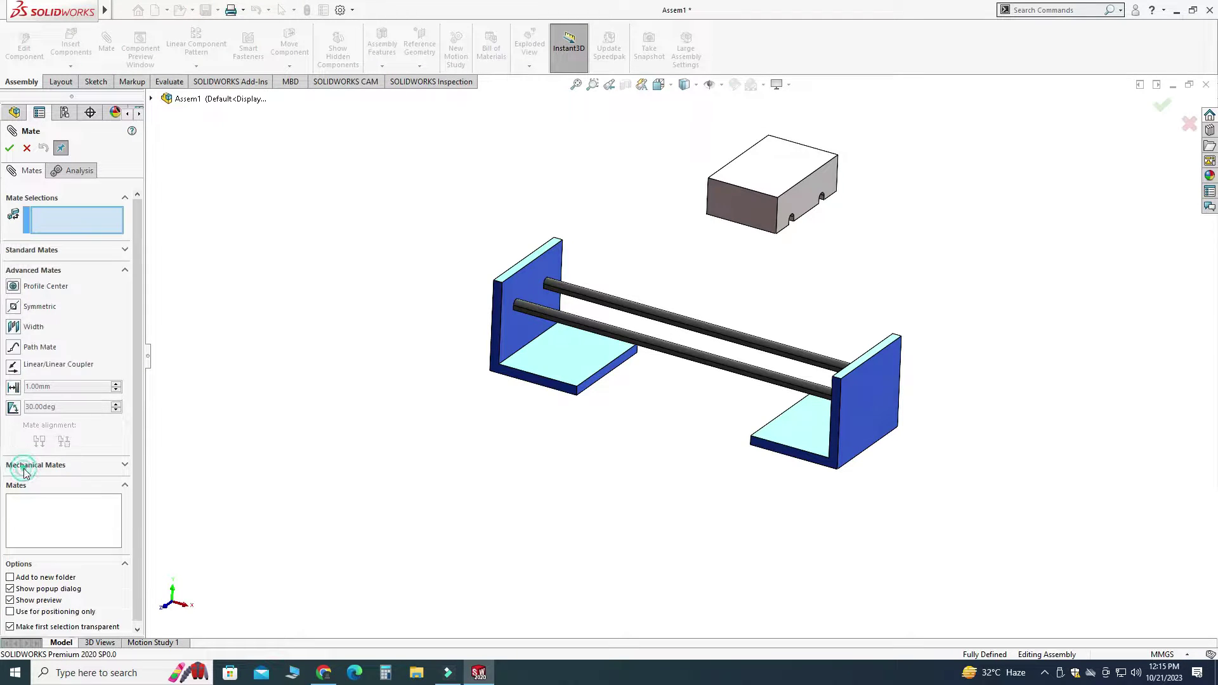
pyautogui.click(14, 328)
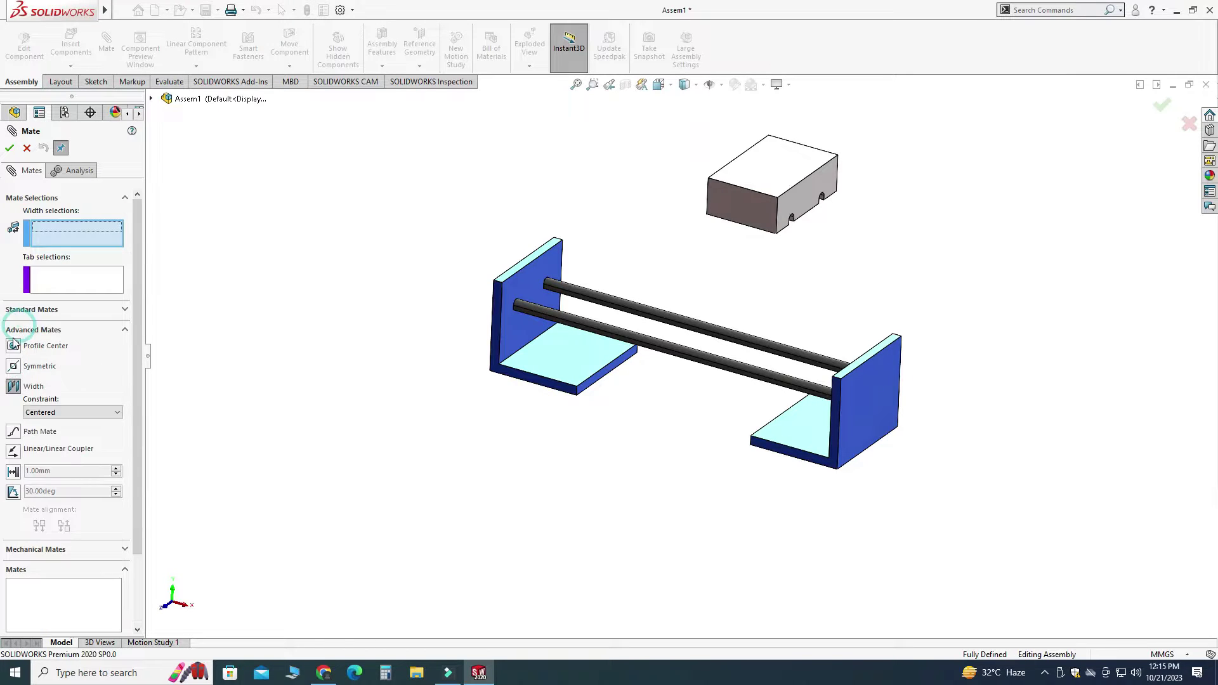
pyautogui.moveTo(470, 355); pyautogui.dragTo(406, 325, button='middle')
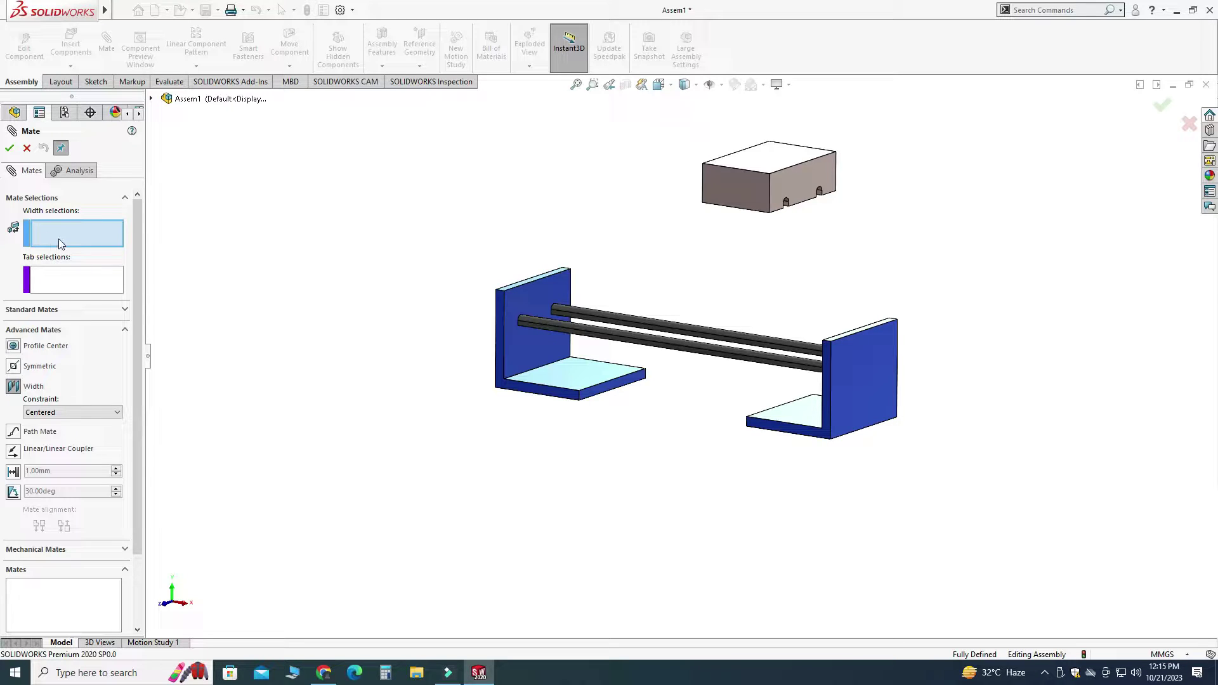
pyautogui.scroll(2, 724, 197)
pyautogui.click(734, 219)
pyautogui.scroll(-2, 734, 241)
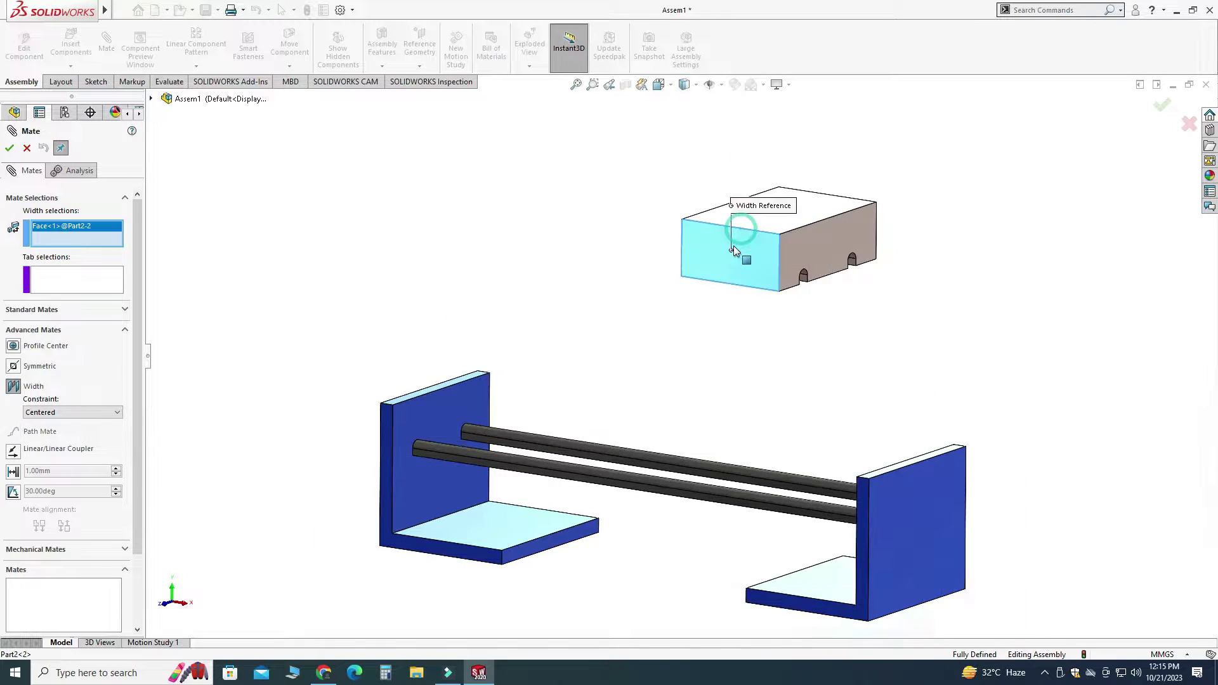
pyautogui.moveTo(734, 246); pyautogui.dragTo(642, 283, button='middle')
pyautogui.click(650, 270)
# Pick the two bracket tab faces as width references and accept Width1
pyautogui.scroll(-2, 571, 345)
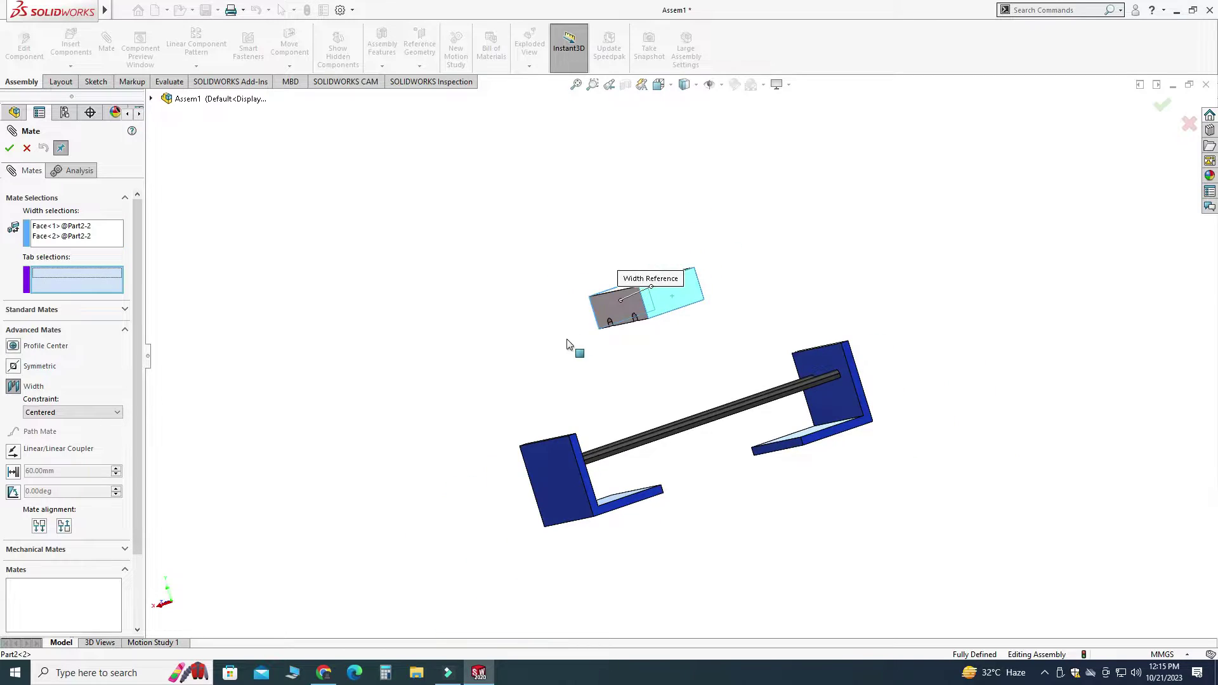
pyautogui.moveTo(571, 345); pyautogui.dragTo(473, 369, button='middle')
pyautogui.scroll(4, 473, 368)
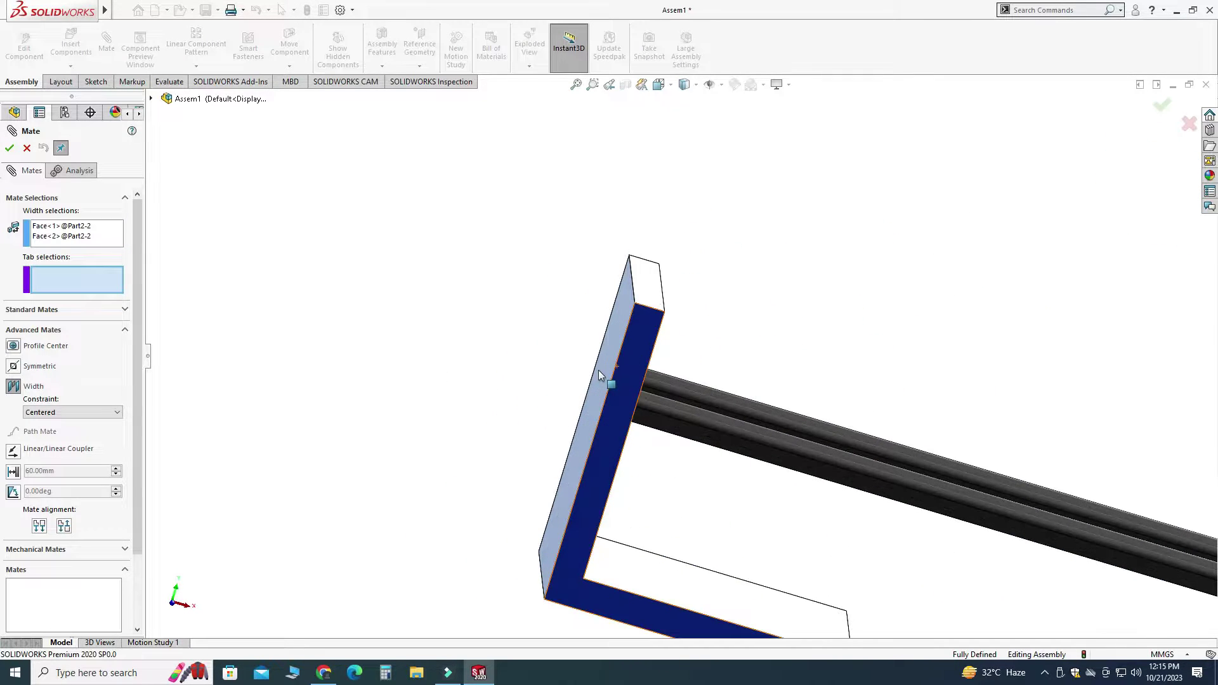
pyautogui.click(625, 363)
pyautogui.scroll(-3, 705, 357)
pyautogui.moveTo(704, 358); pyautogui.dragTo(1001, 354, button='middle')
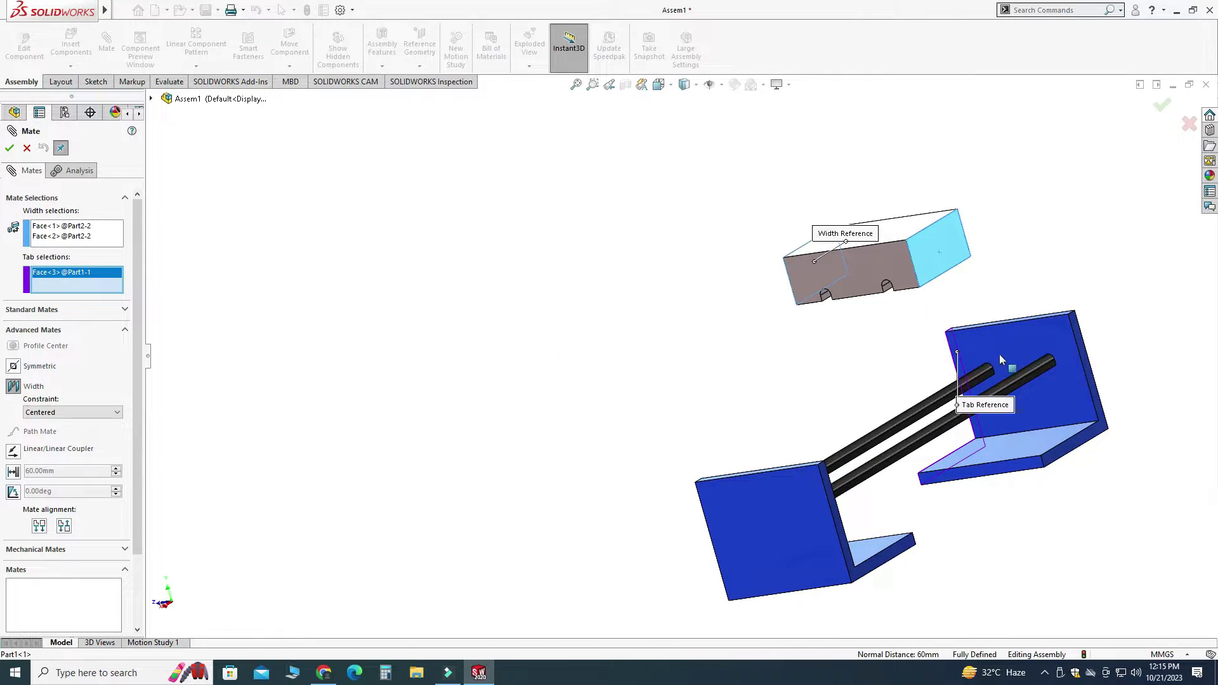
pyautogui.scroll(3, 1001, 353)
pyautogui.click(1040, 323)
pyautogui.scroll(-3, 866, 329)
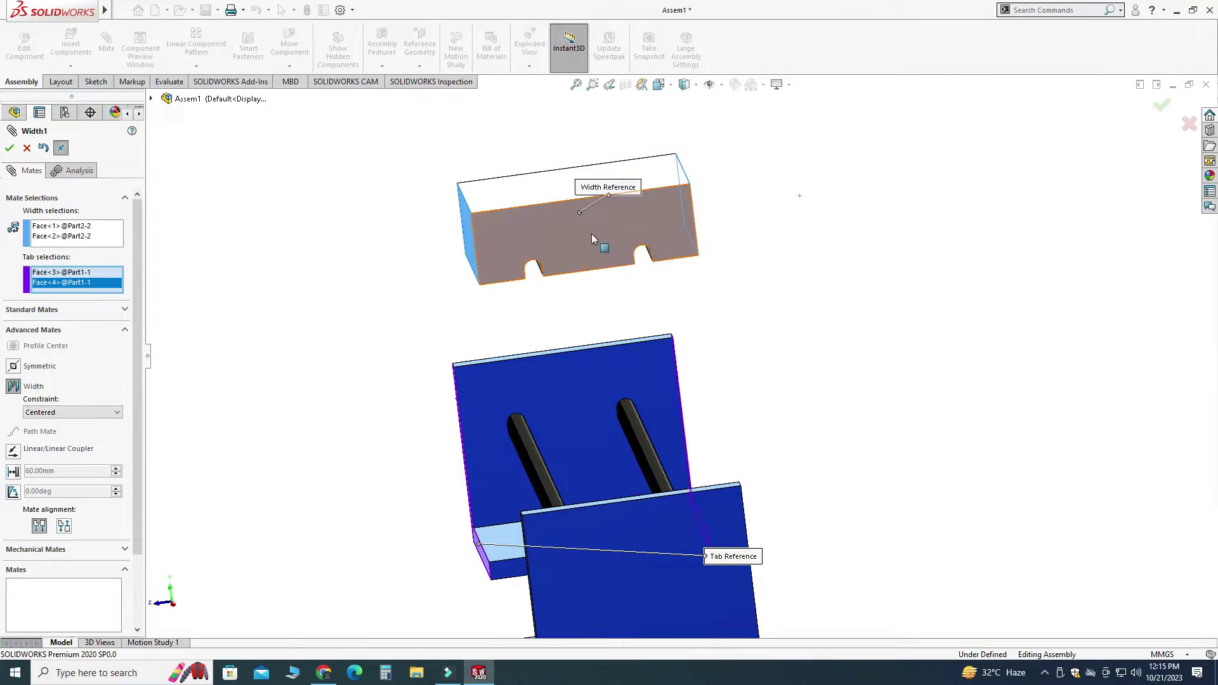
pyautogui.moveTo(592, 234); pyautogui.dragTo(454, 389, button='middle')
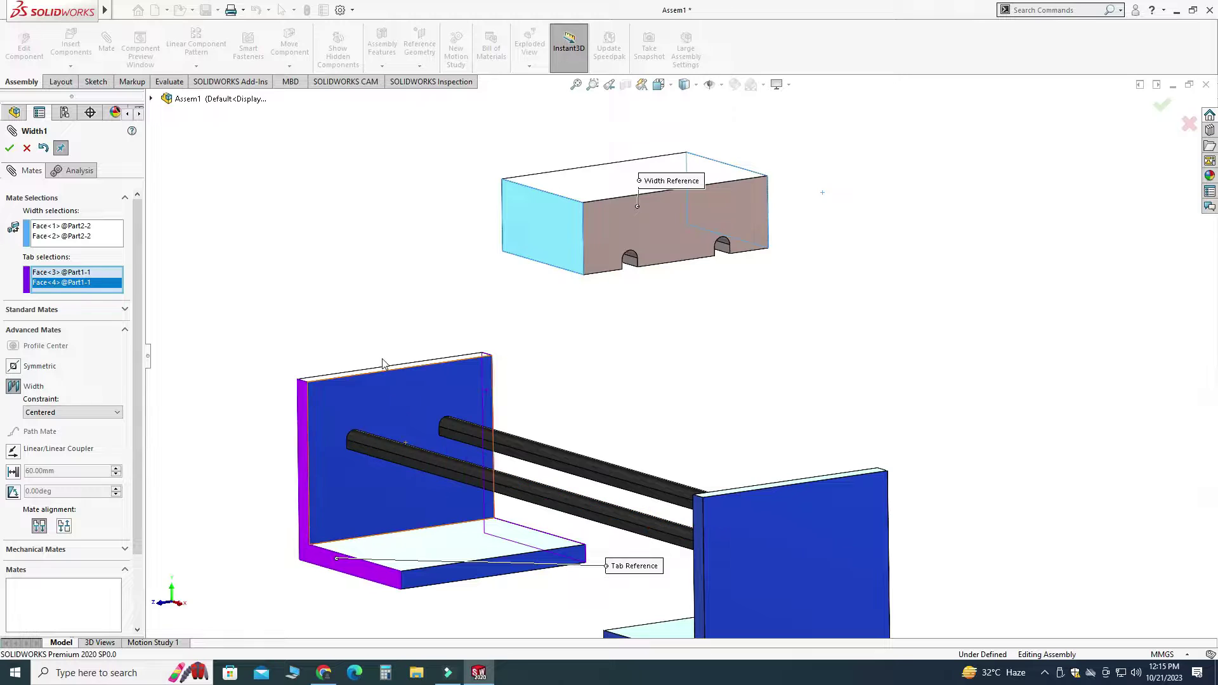
pyautogui.scroll(-3, 419, 406)
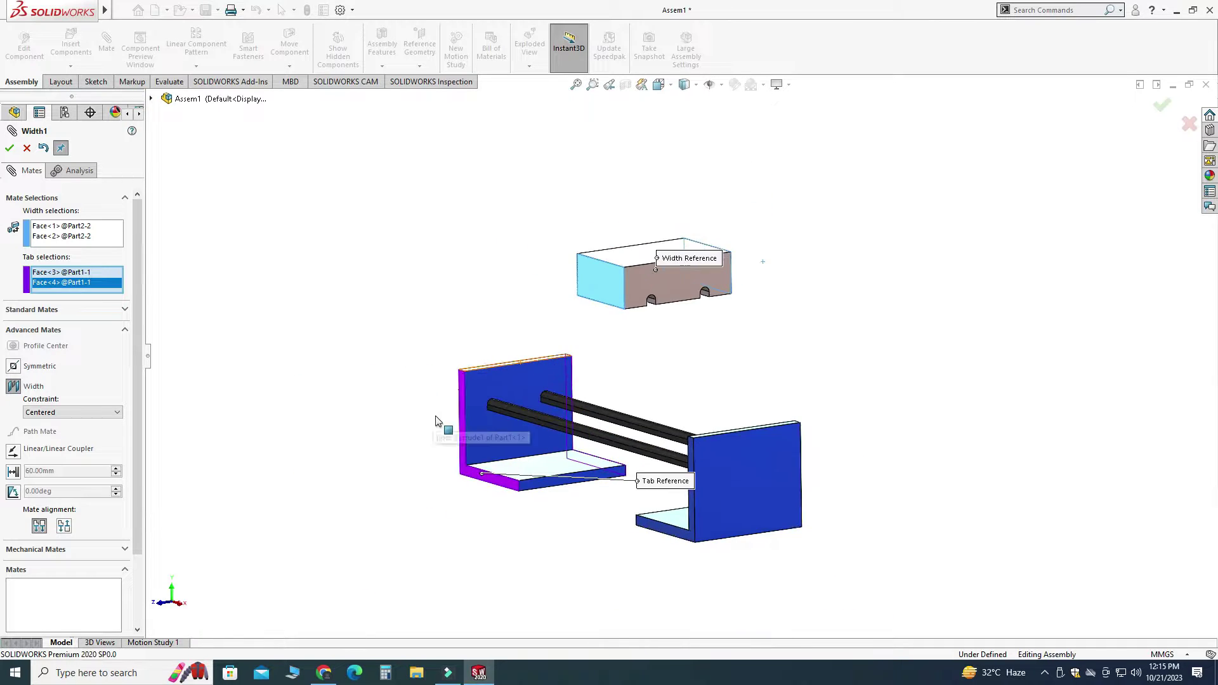
pyautogui.click(11, 148)
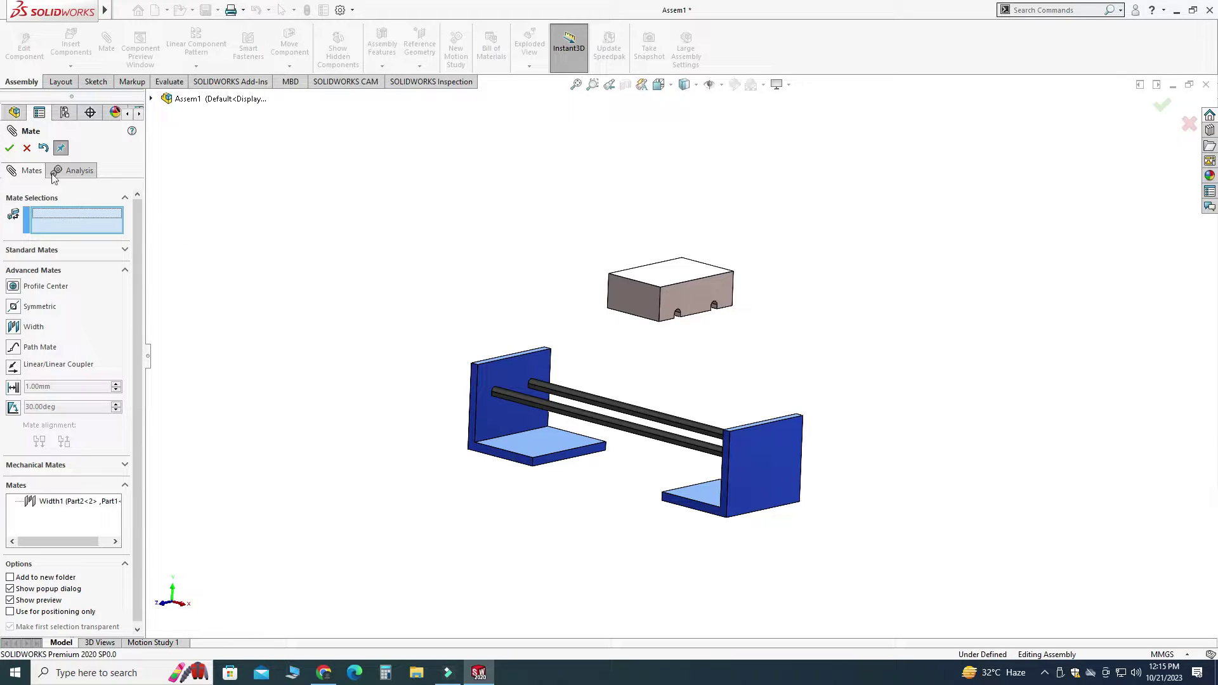
pyautogui.click(27, 148)
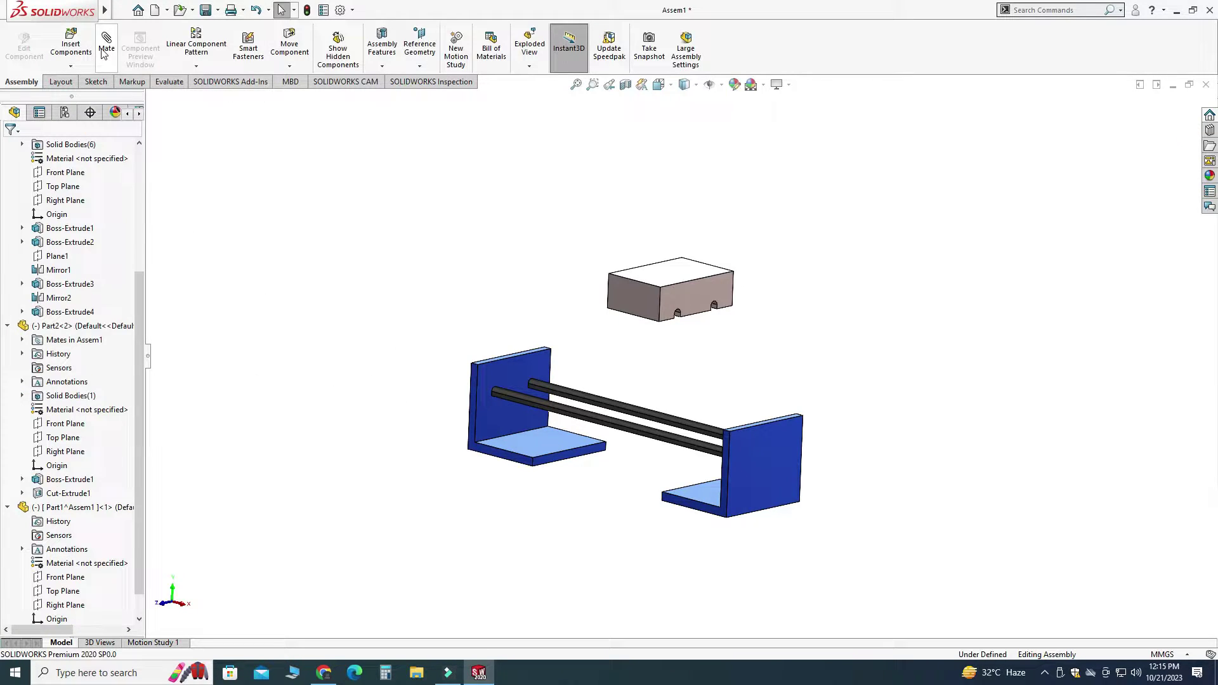
# Set up a Concentric mate between the block's curved notch face and the rod's round face
pyautogui.click(106, 44)
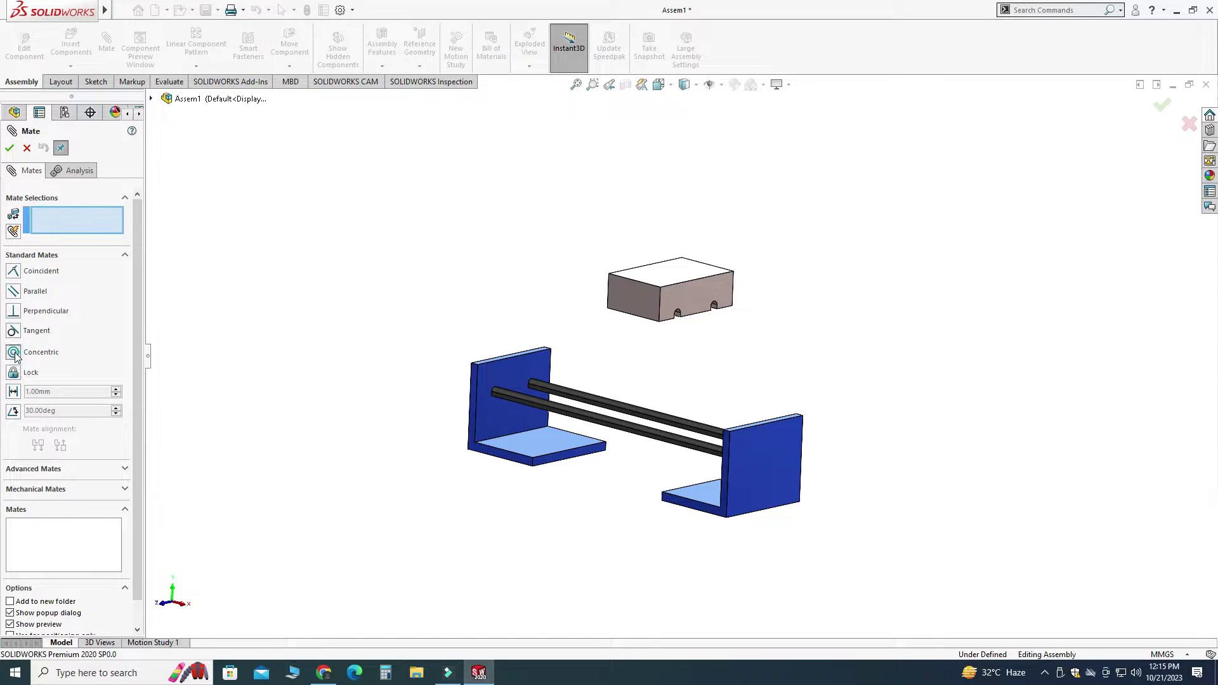
pyautogui.click(13, 352)
pyautogui.scroll(-6, 660, 346)
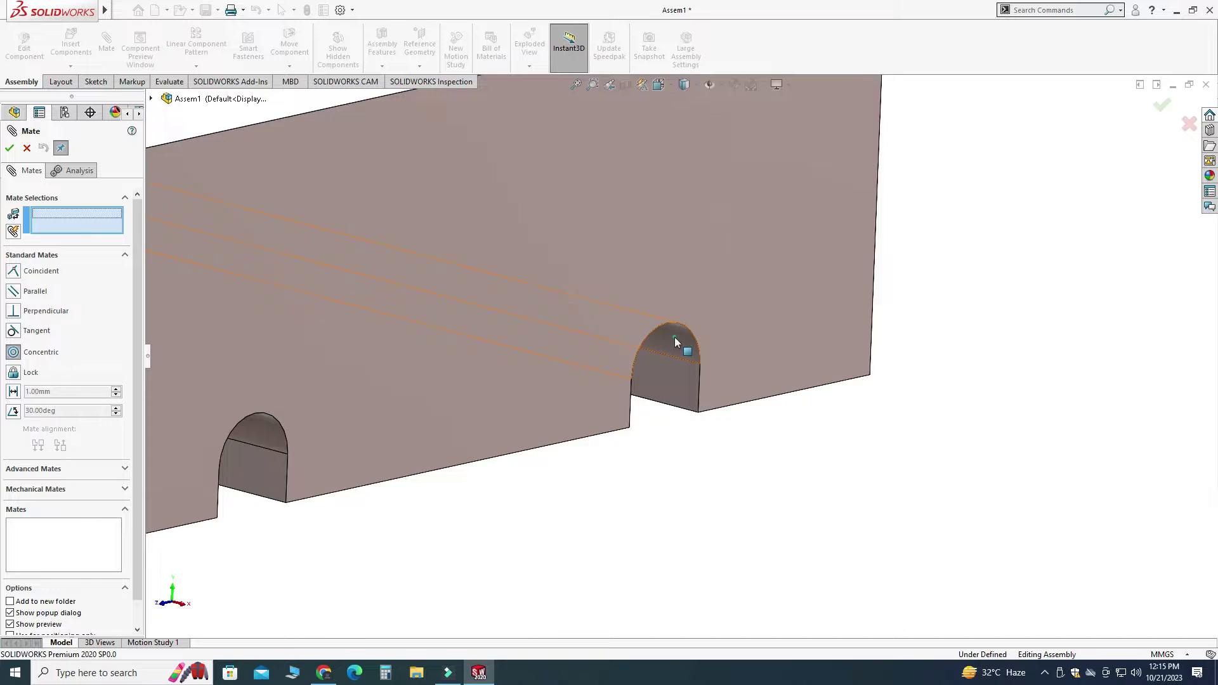
pyautogui.click(675, 341)
pyautogui.scroll(8, 654, 340)
pyautogui.scroll(-8, 422, 454)
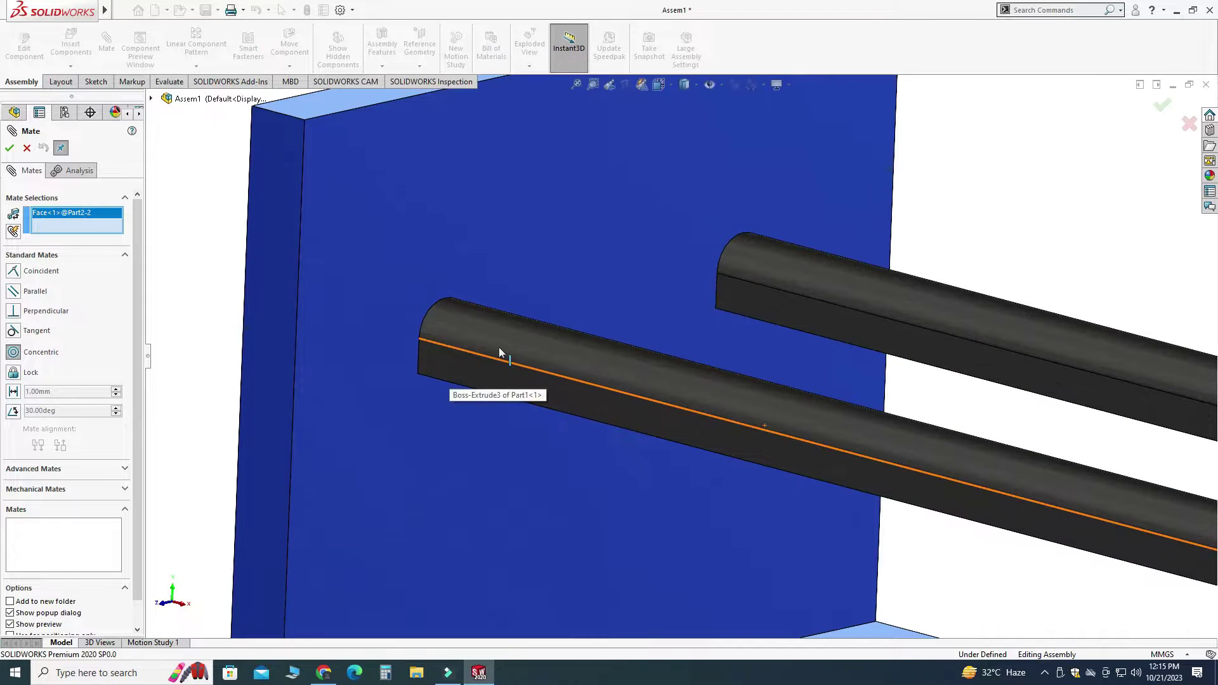
pyautogui.click(477, 359)
pyautogui.scroll(8, 476, 365)
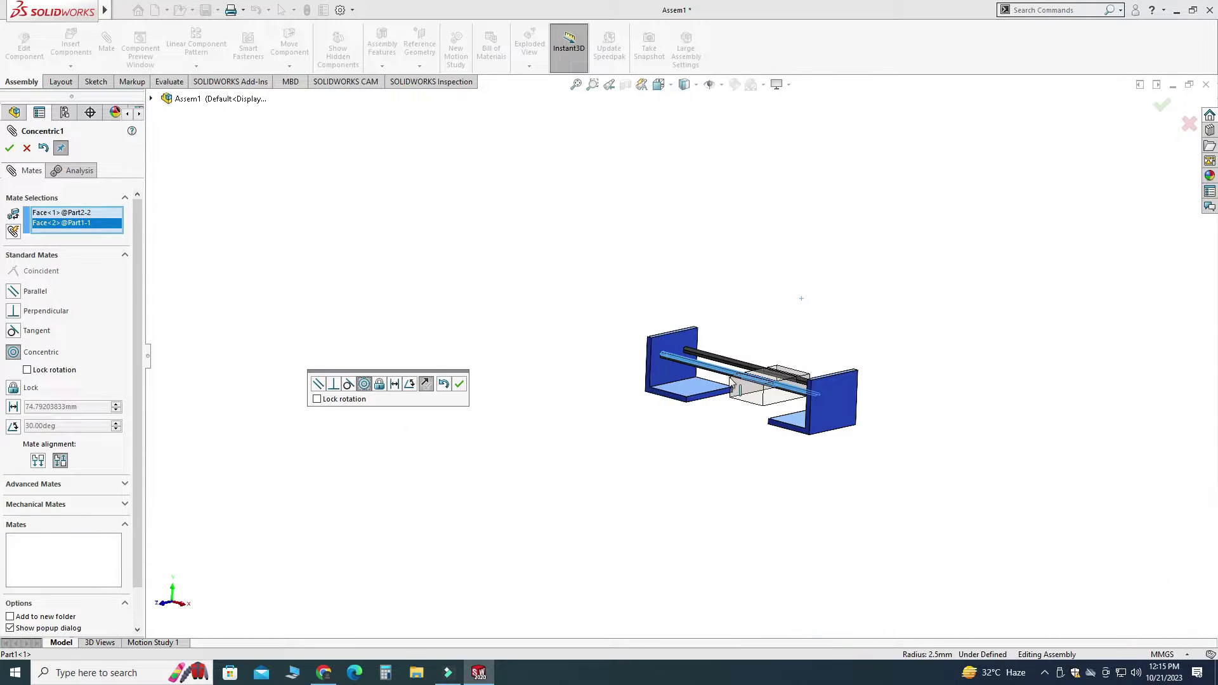
pyautogui.scroll(-5, 731, 382)
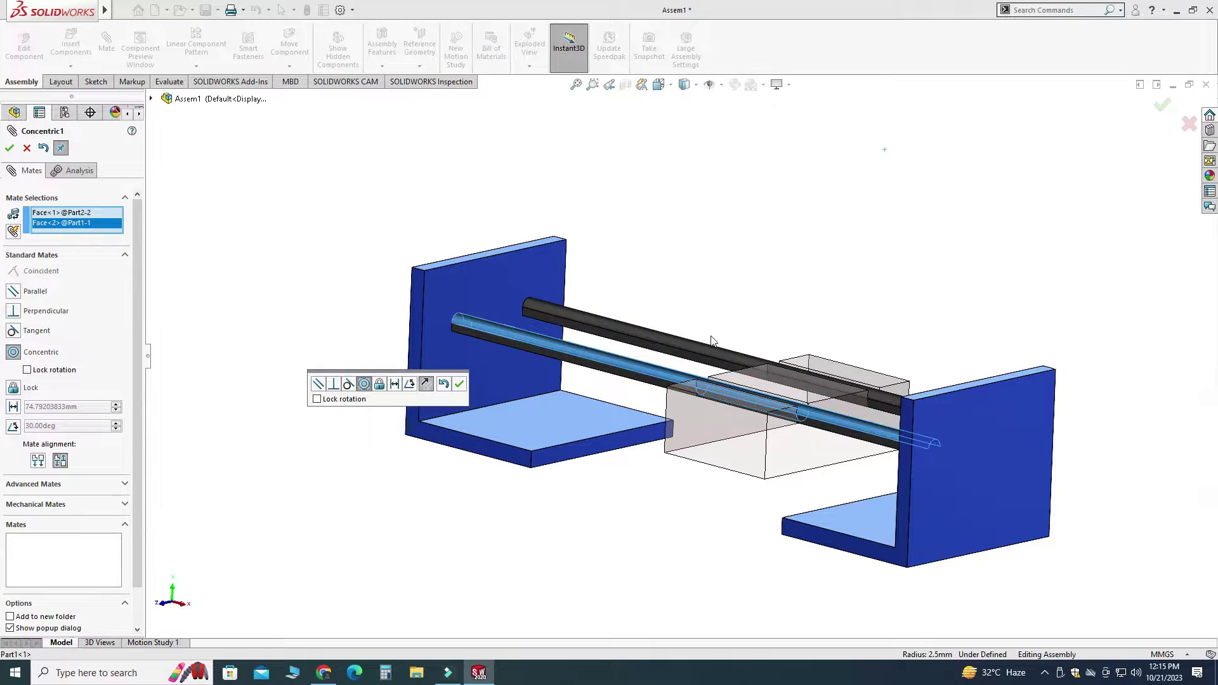
# Flip the concentric alignment, accept Concentric1 and slide the block along the rods
pyautogui.click(427, 386)
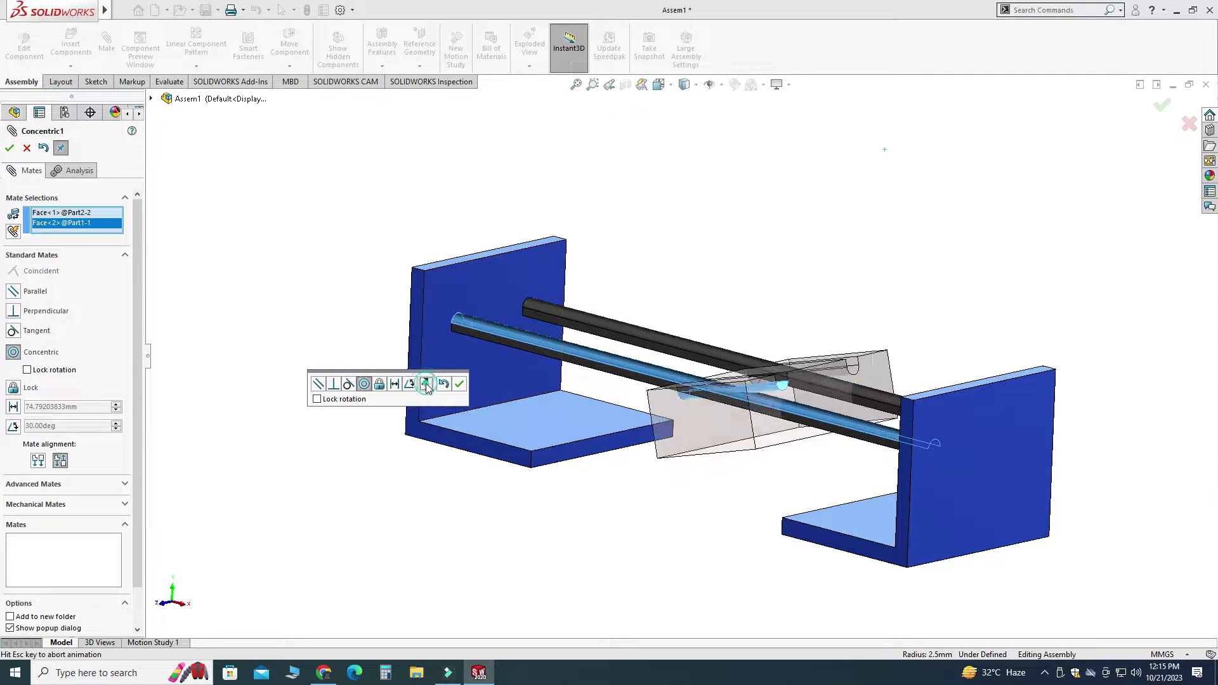
pyautogui.click(460, 384)
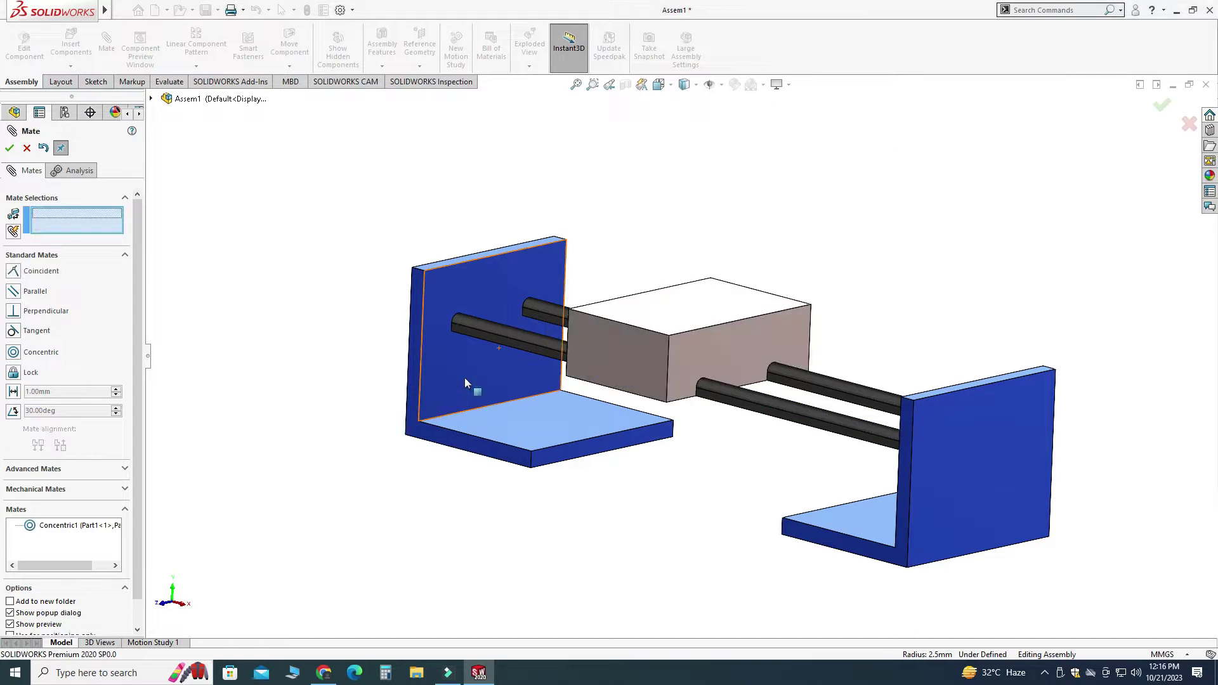
pyautogui.scroll(3, 582, 305)
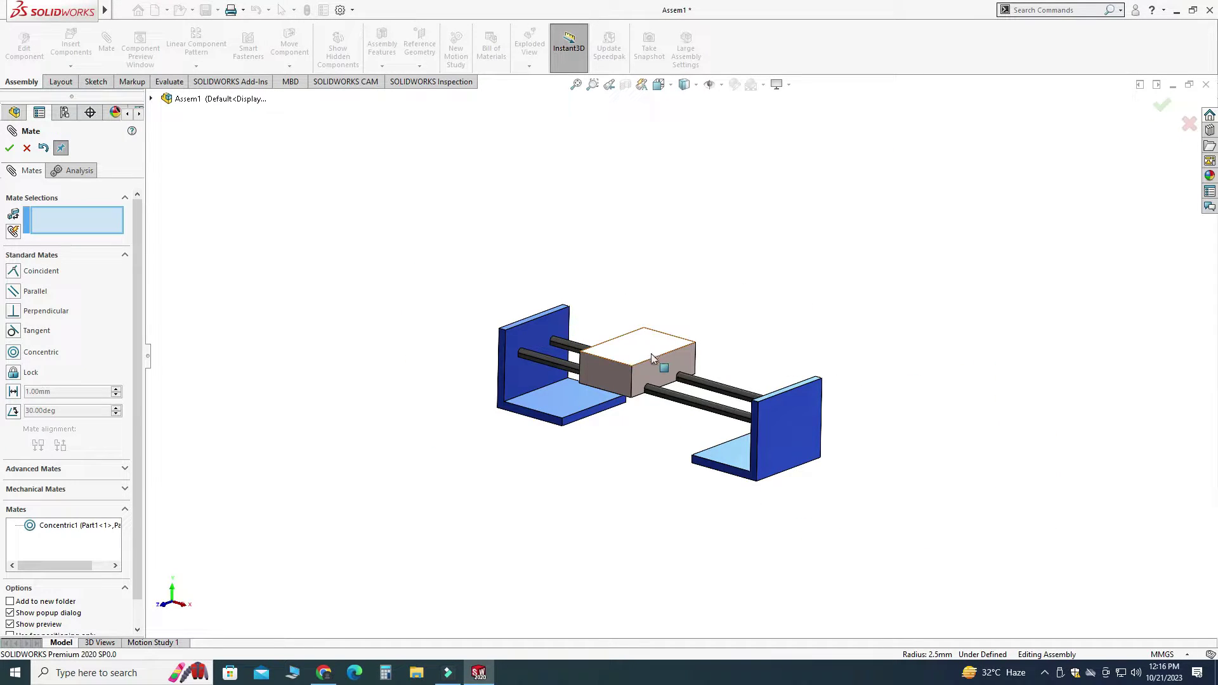
pyautogui.moveTo(651, 358); pyautogui.dragTo(622, 352)
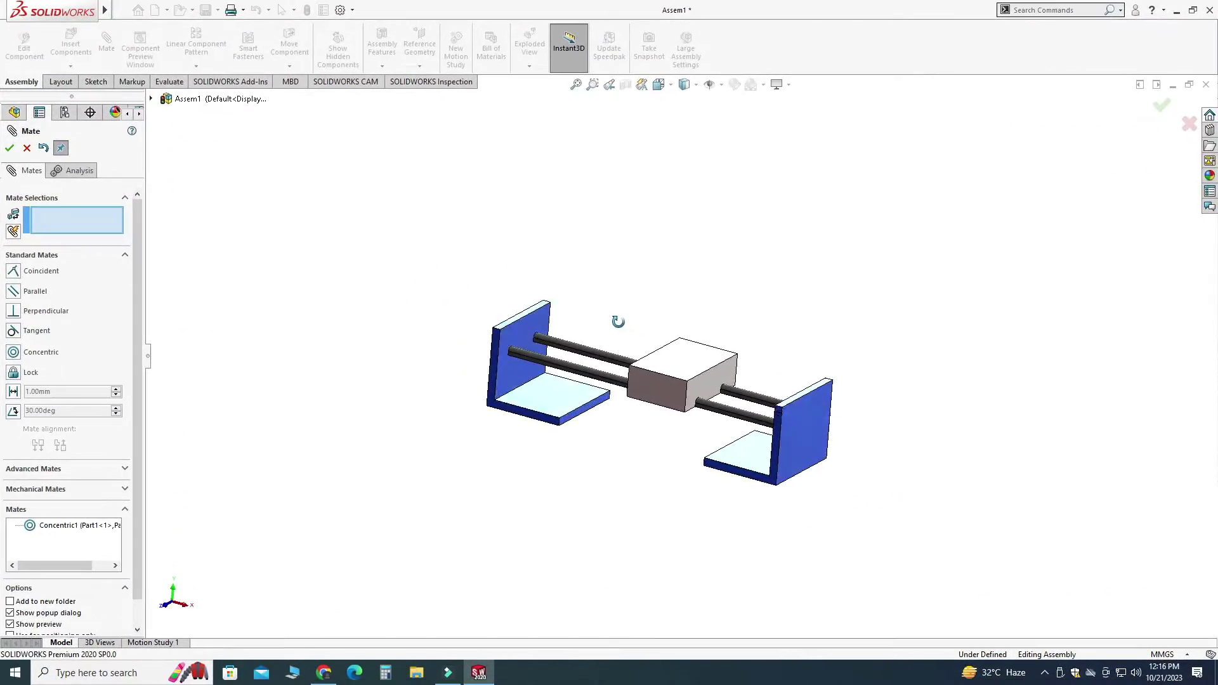
pyautogui.moveTo(619, 321); pyautogui.dragTo(631, 325, button='middle')
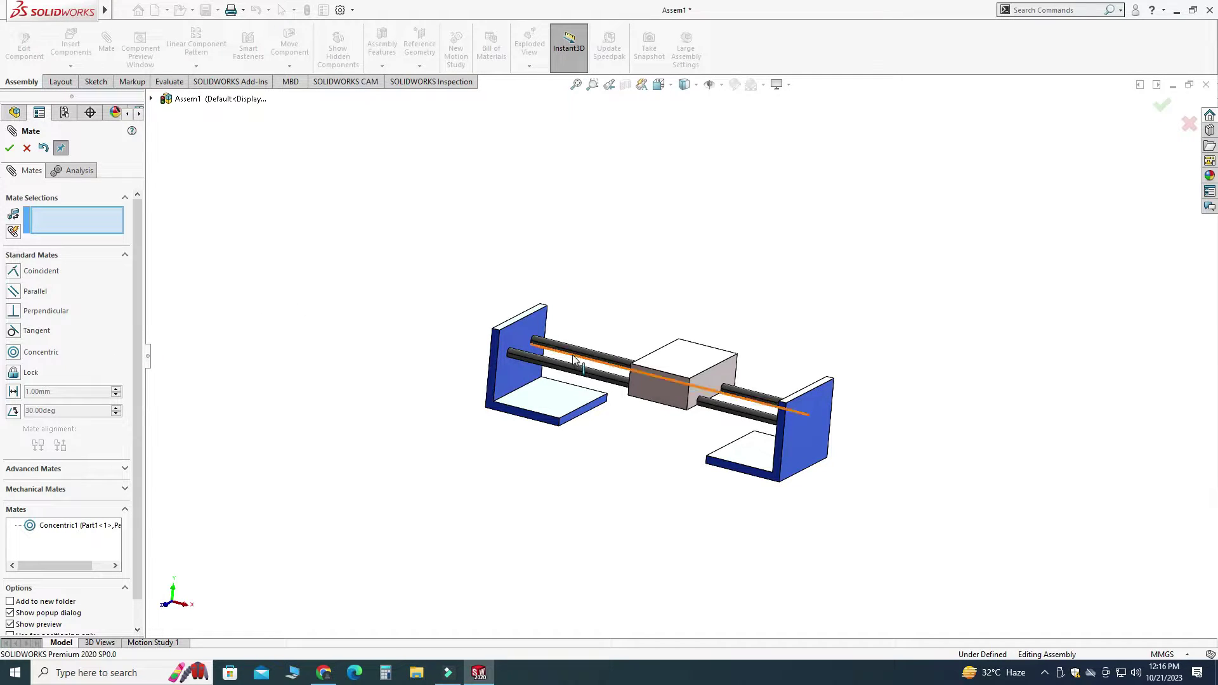
pyautogui.moveTo(473, 360); pyautogui.dragTo(492, 390, button='middle')
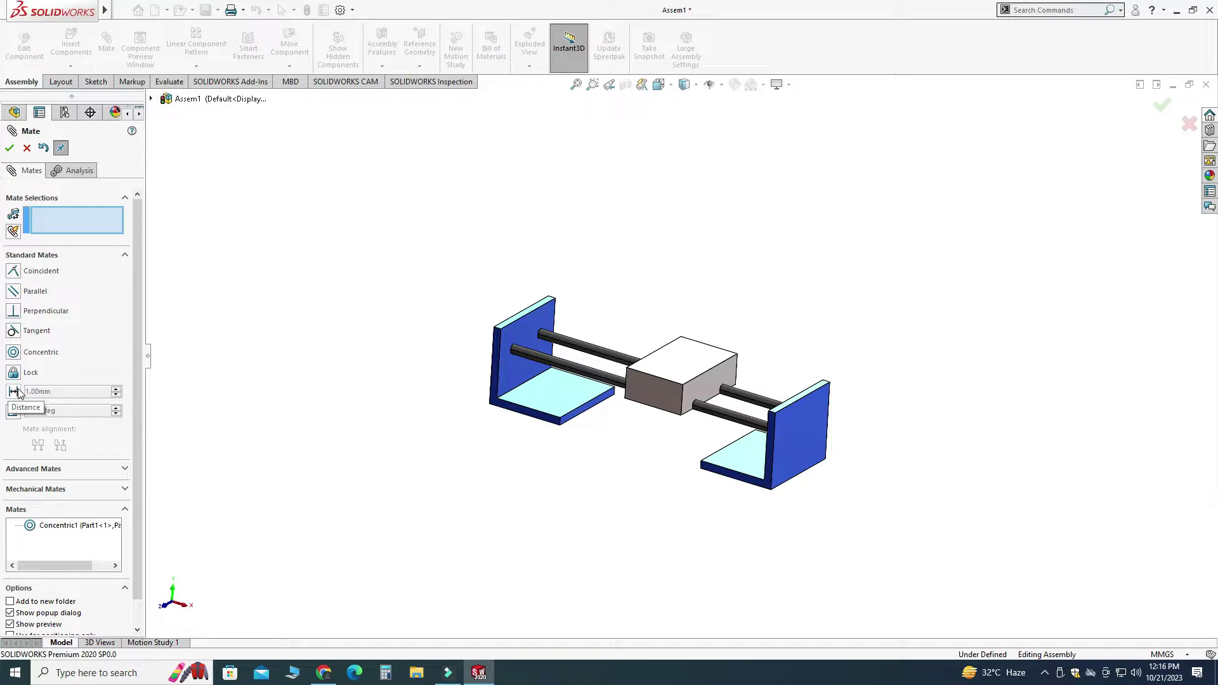
pyautogui.scroll(-3, 596, 312)
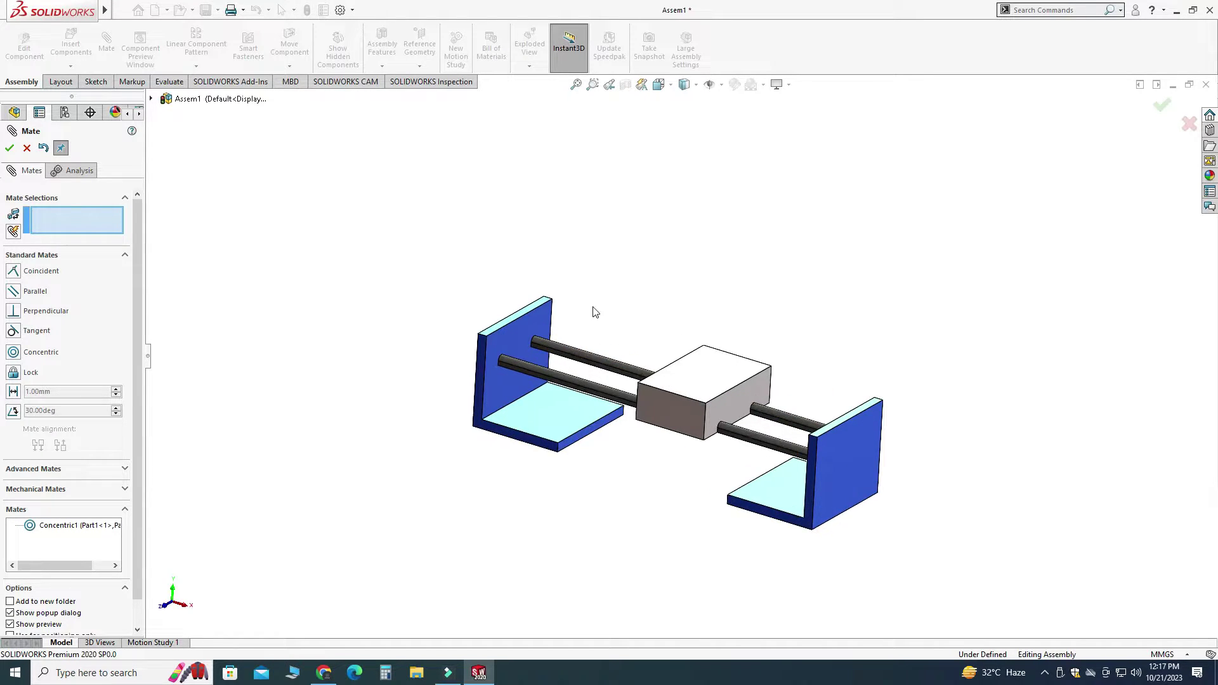
pyautogui.scroll(-2, 533, 357)
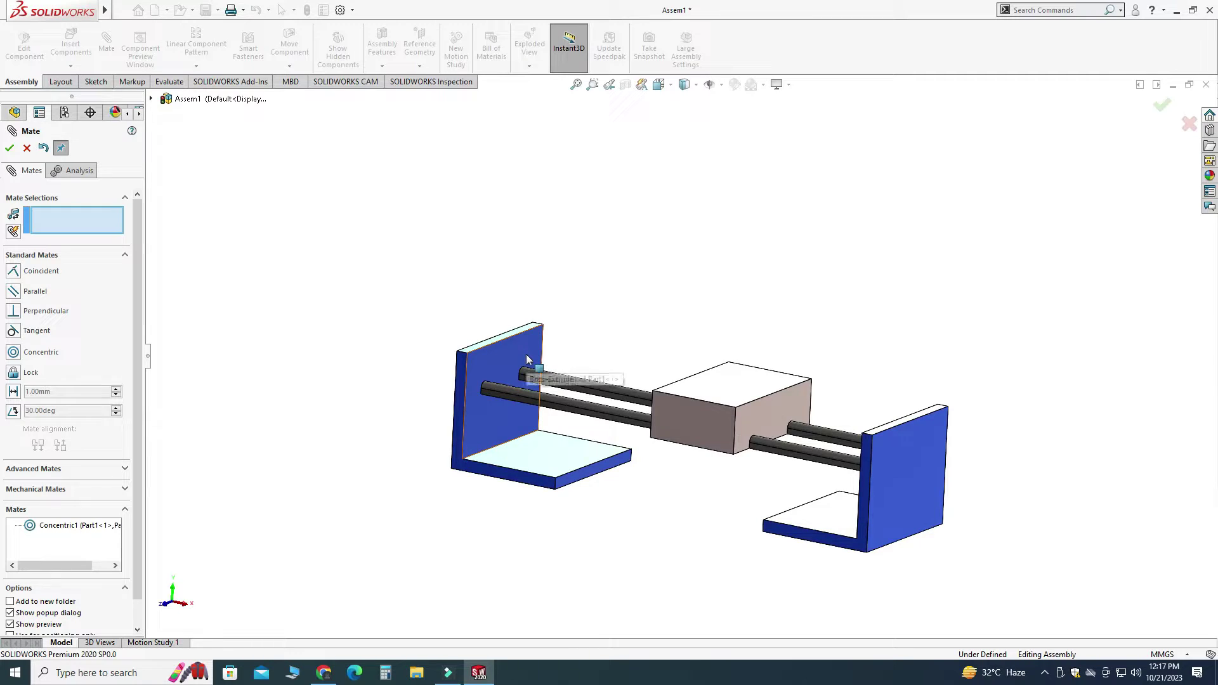
# Add a 50 mm Distance mate between the left bracket's inner face and the block
pyautogui.click(13, 391)
pyautogui.scroll(-2, 552, 356)
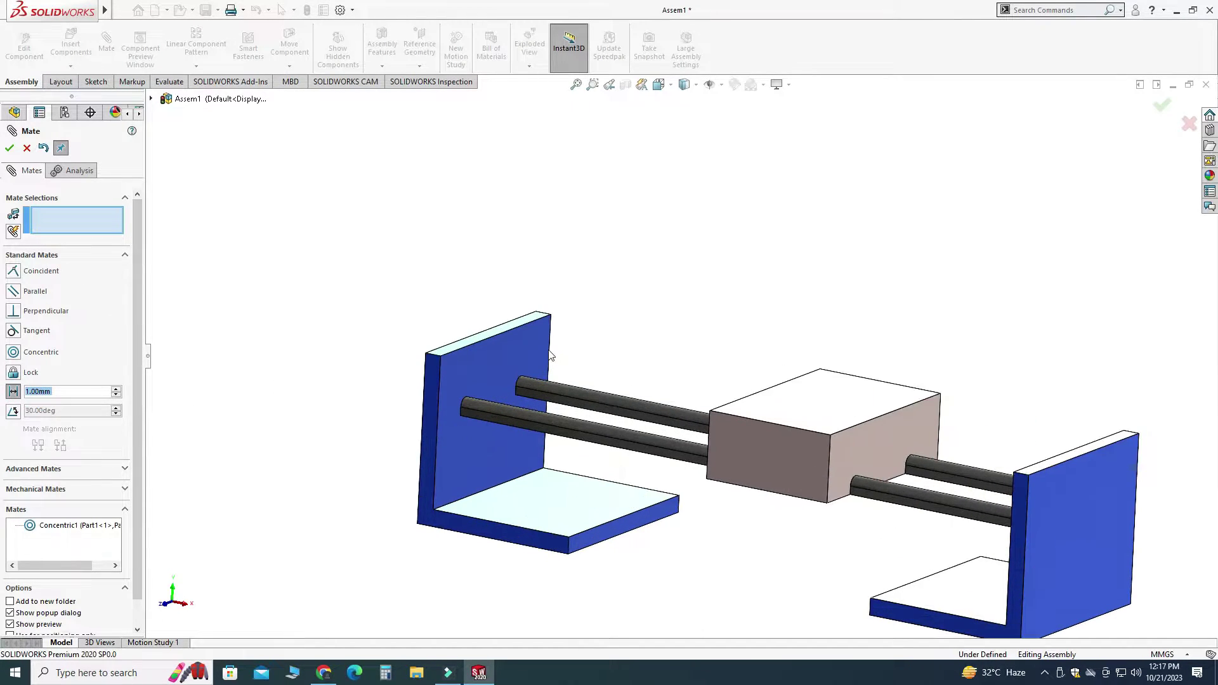
pyautogui.click(491, 377)
pyautogui.hotkey('ctrl', '8')
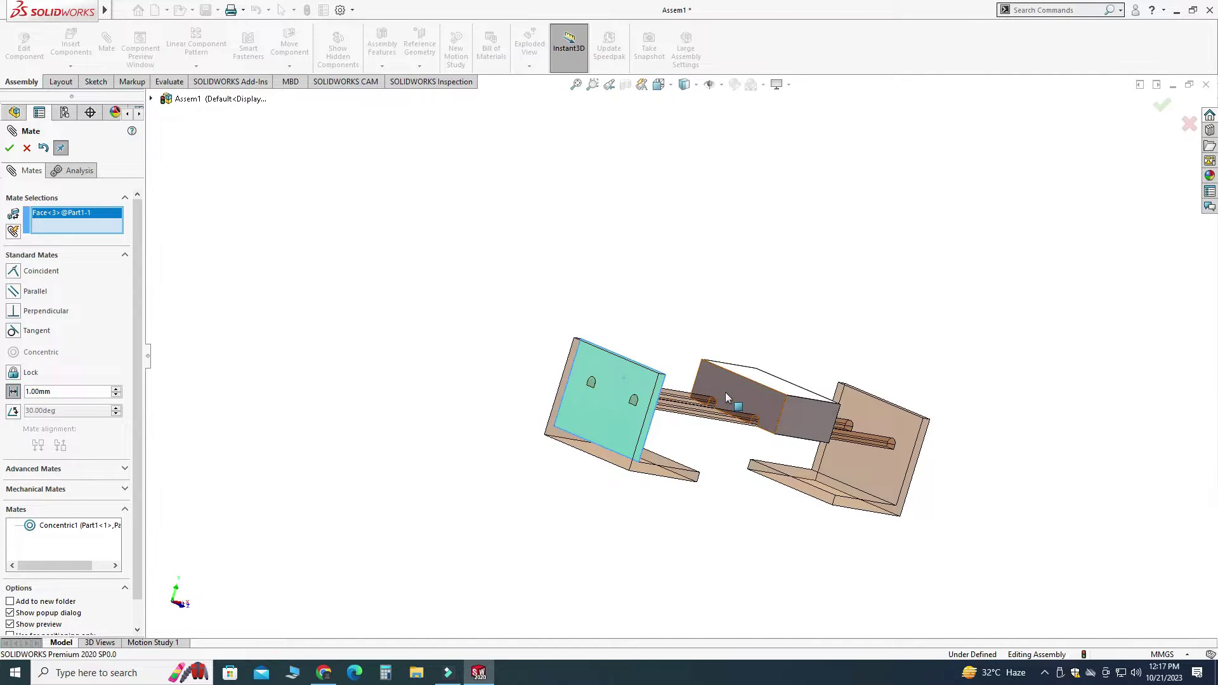
pyautogui.click(715, 401)
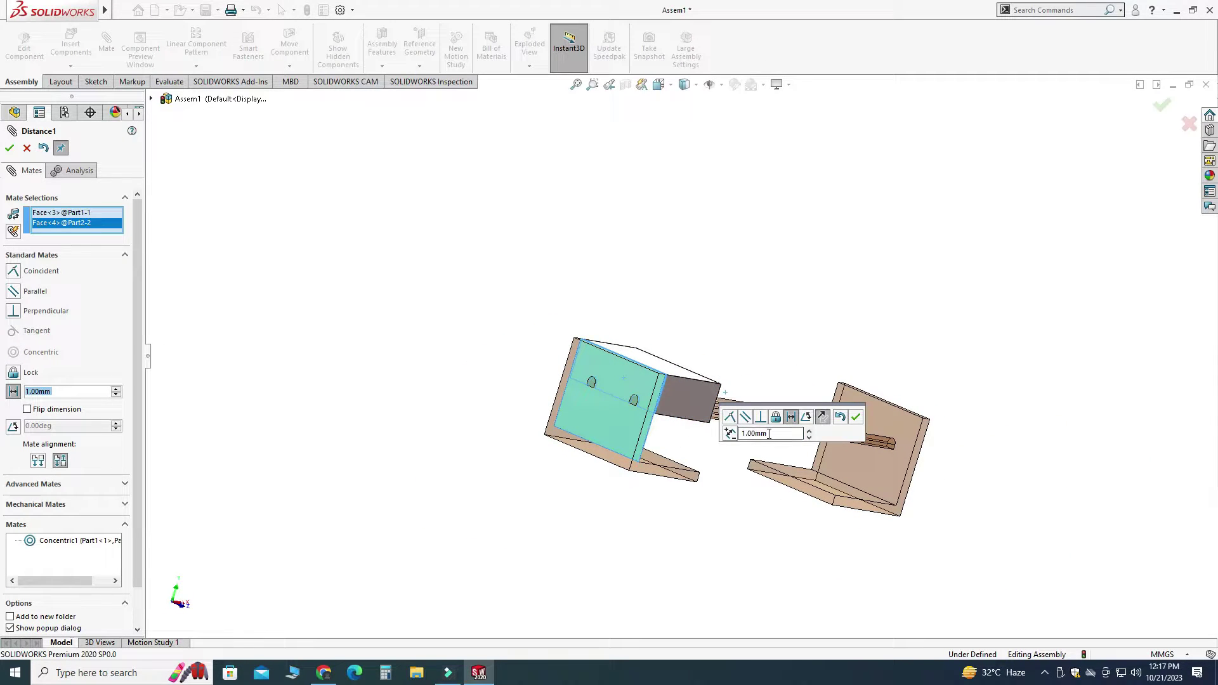
pyautogui.doubleClick(768, 434)
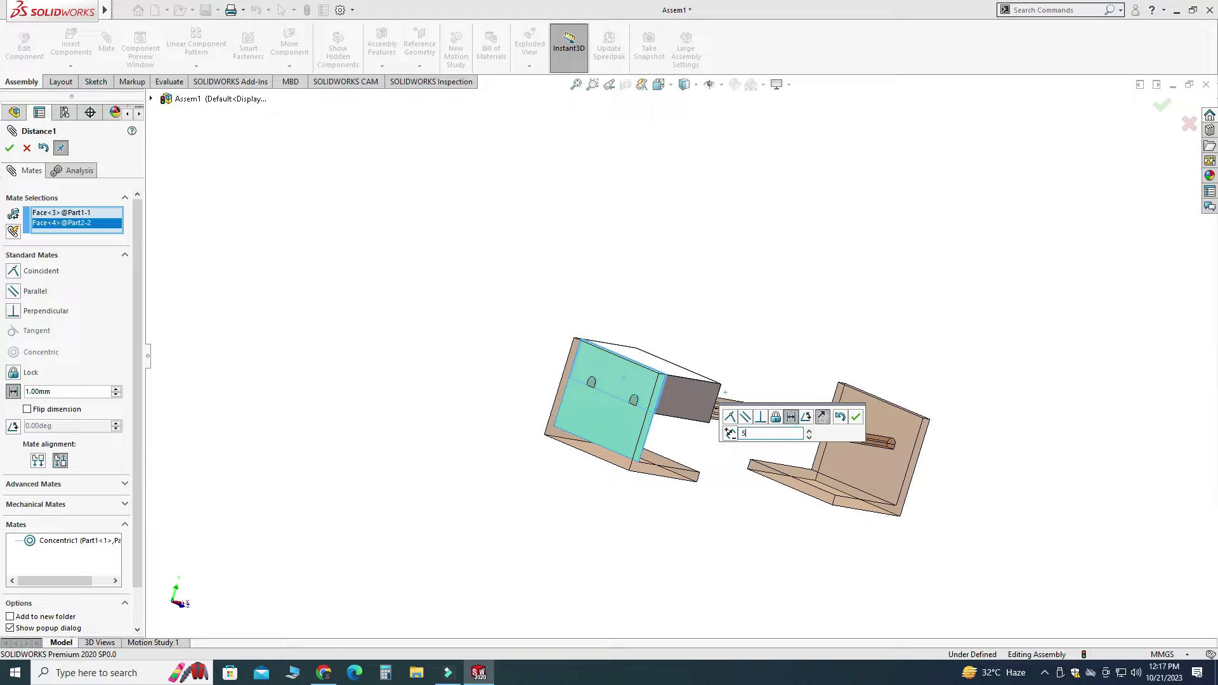
pyautogui.write('50')
pyautogui.press('Return')
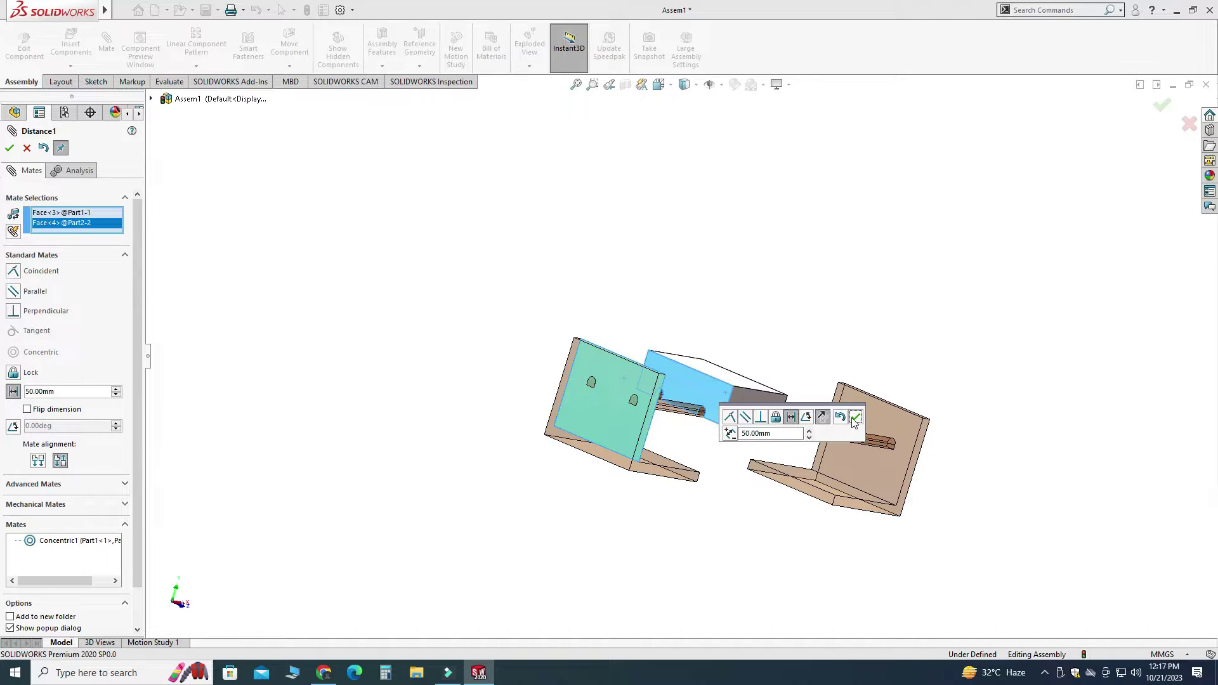
pyautogui.click(855, 417)
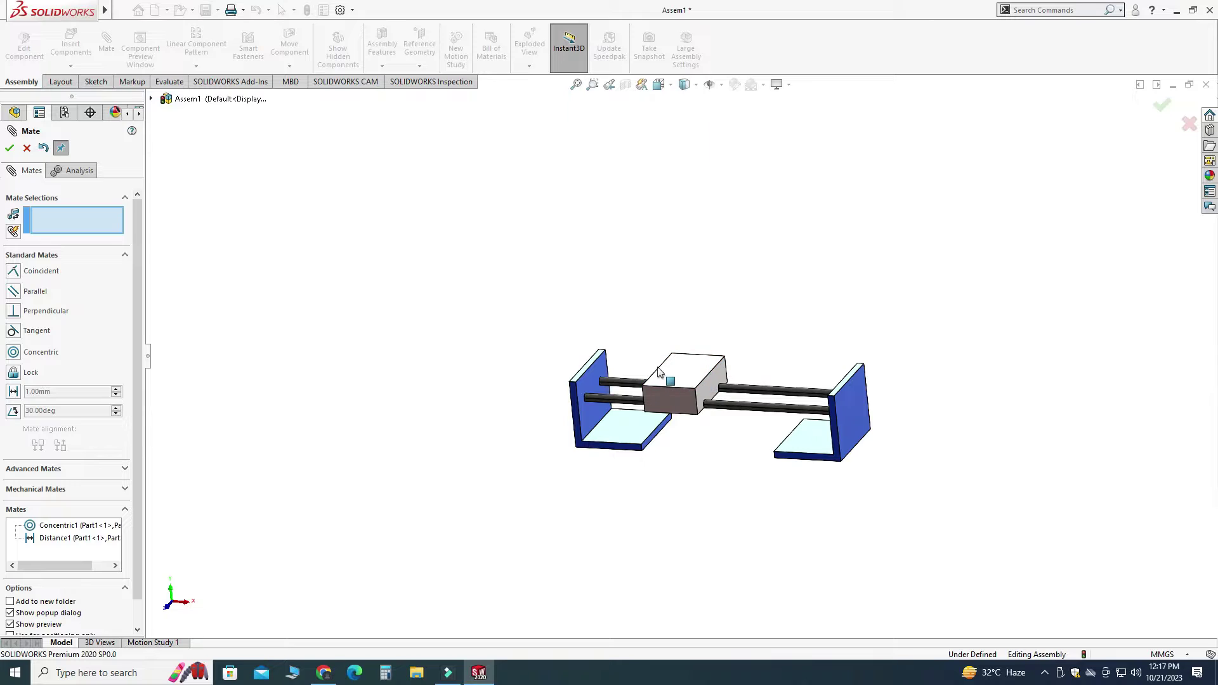
# Orbit to check the block's position, close the mate settings and expand the Mates folder
pyautogui.moveTo(707, 374); pyautogui.dragTo(664, 422, button='middle')
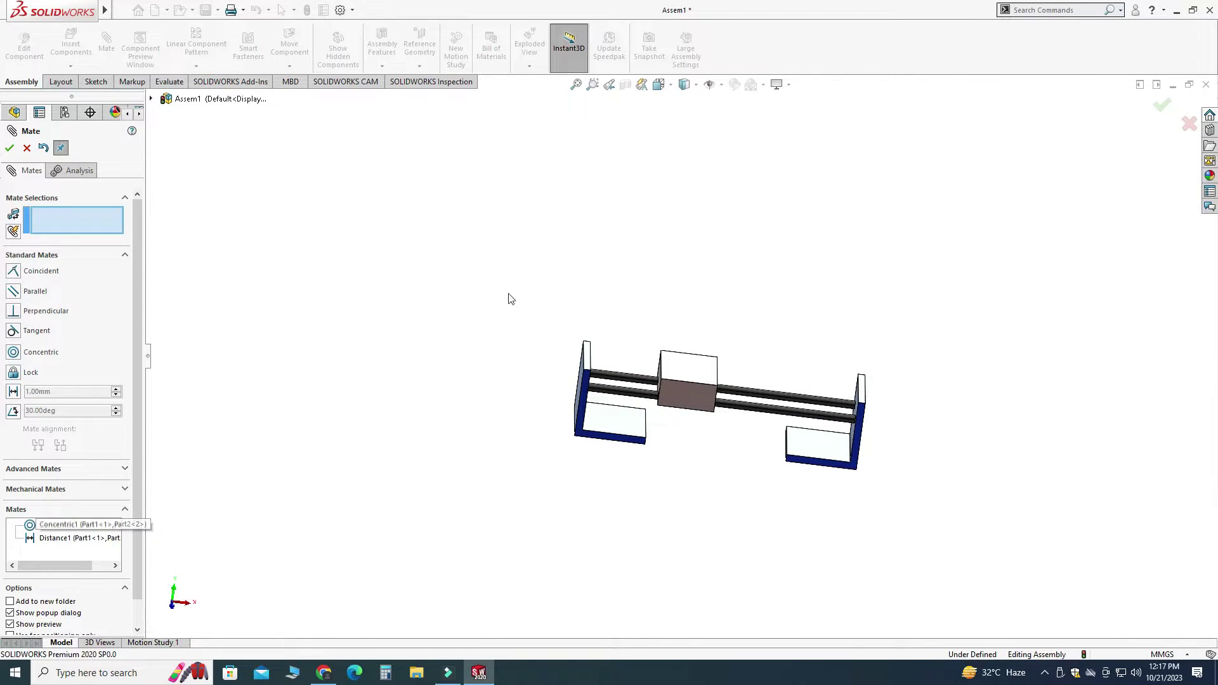
pyautogui.moveTo(711, 383); pyautogui.dragTo(660, 366, button='middle')
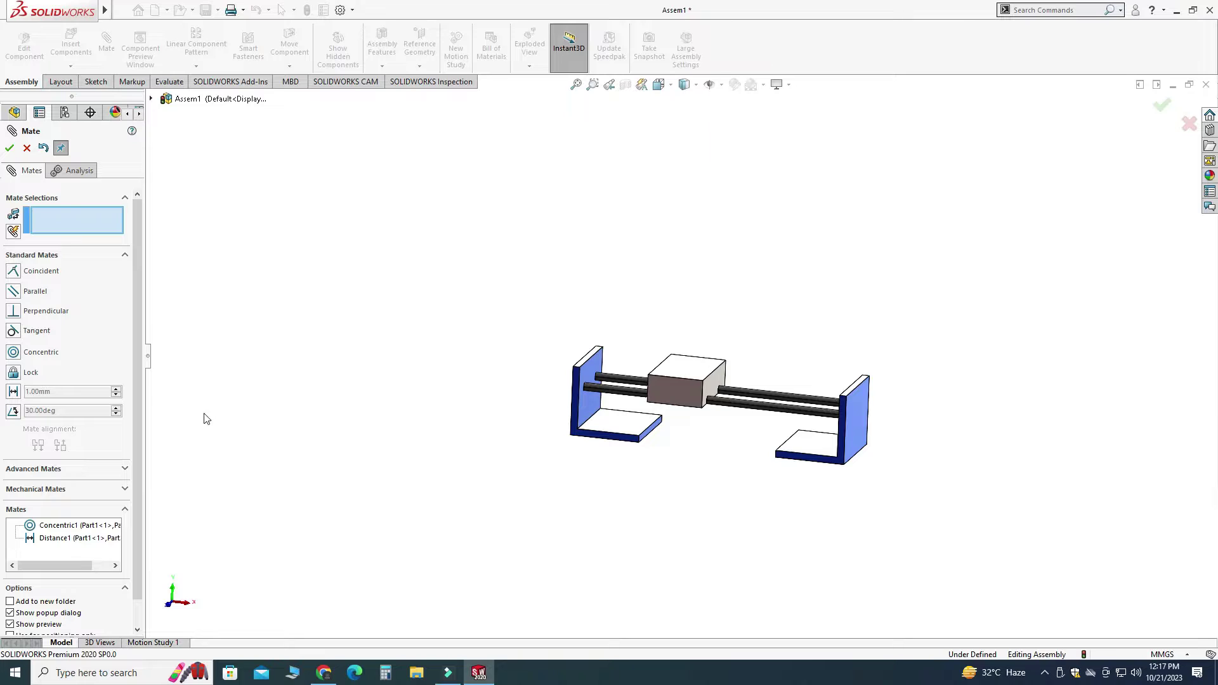
pyautogui.press('Escape')
pyautogui.scroll(-8, 10, 609)
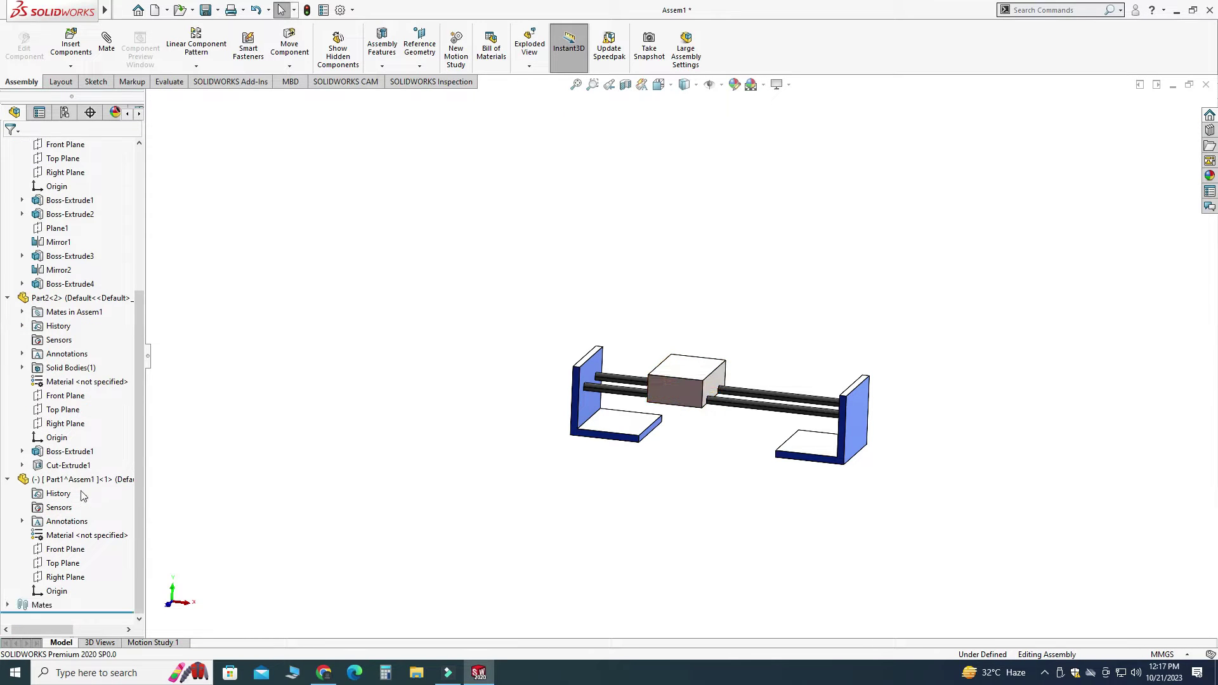
pyautogui.click(8, 605)
# Select Distance1 in the tree to review its 50 mm value
pyautogui.click(64, 603)
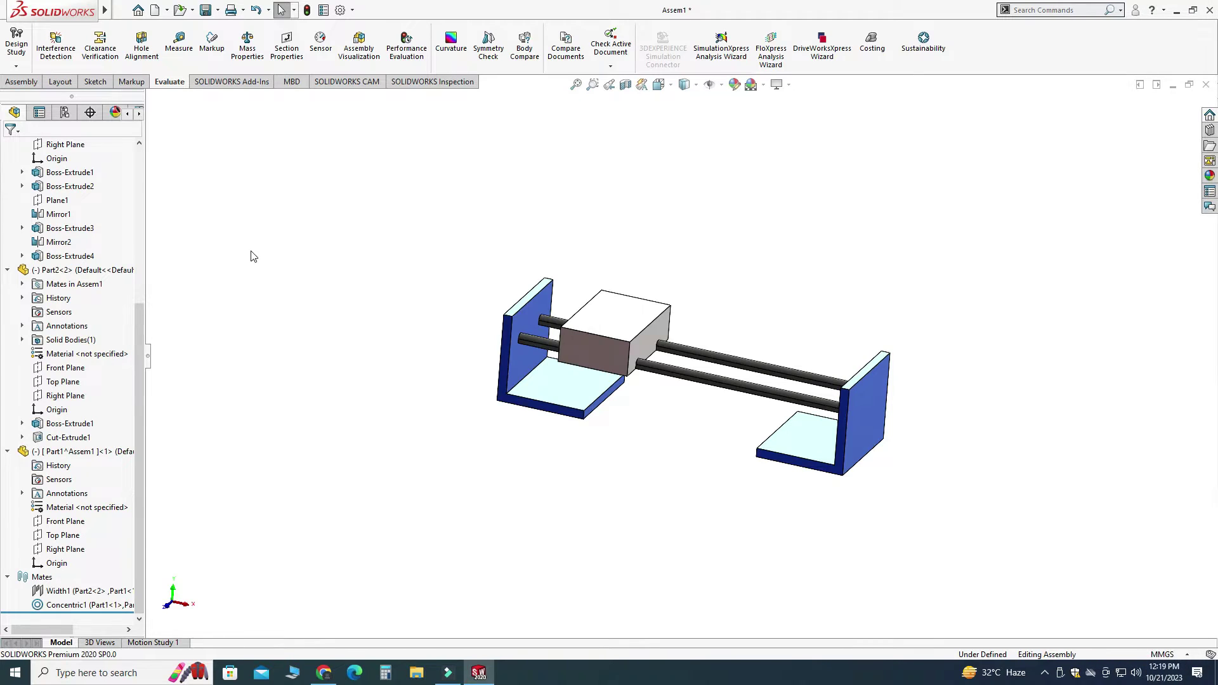
pyautogui.scroll(-2, 691, 344)
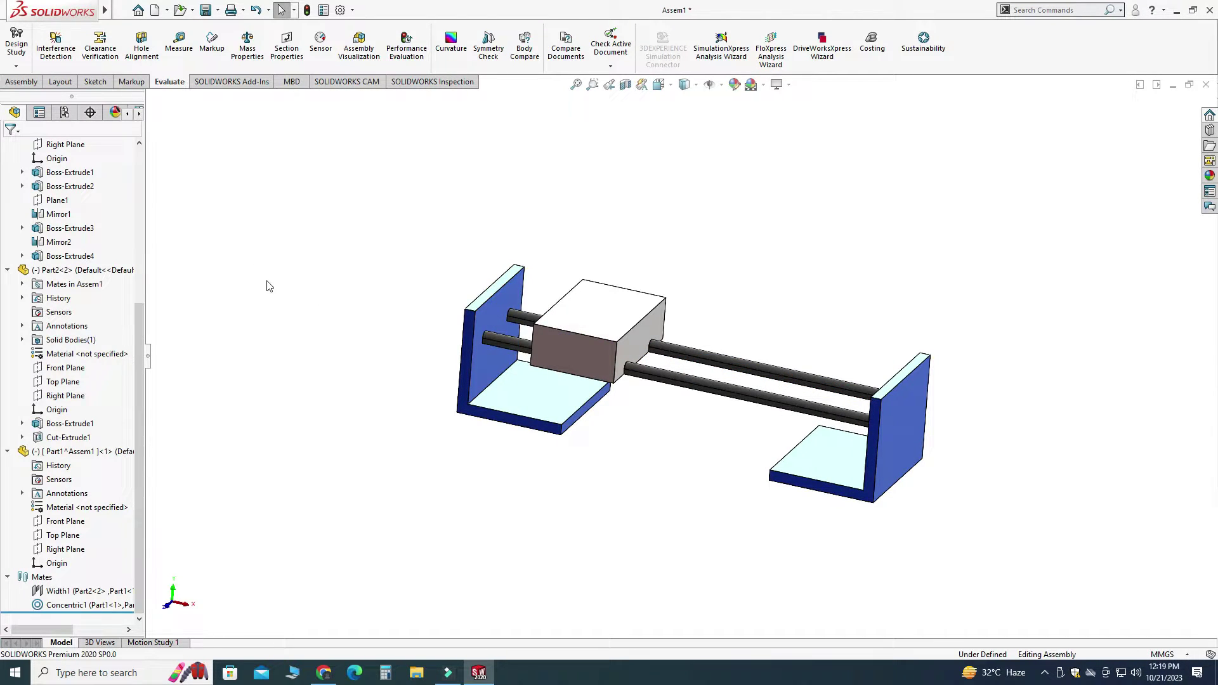
pyautogui.scroll(-4, 720, 376)
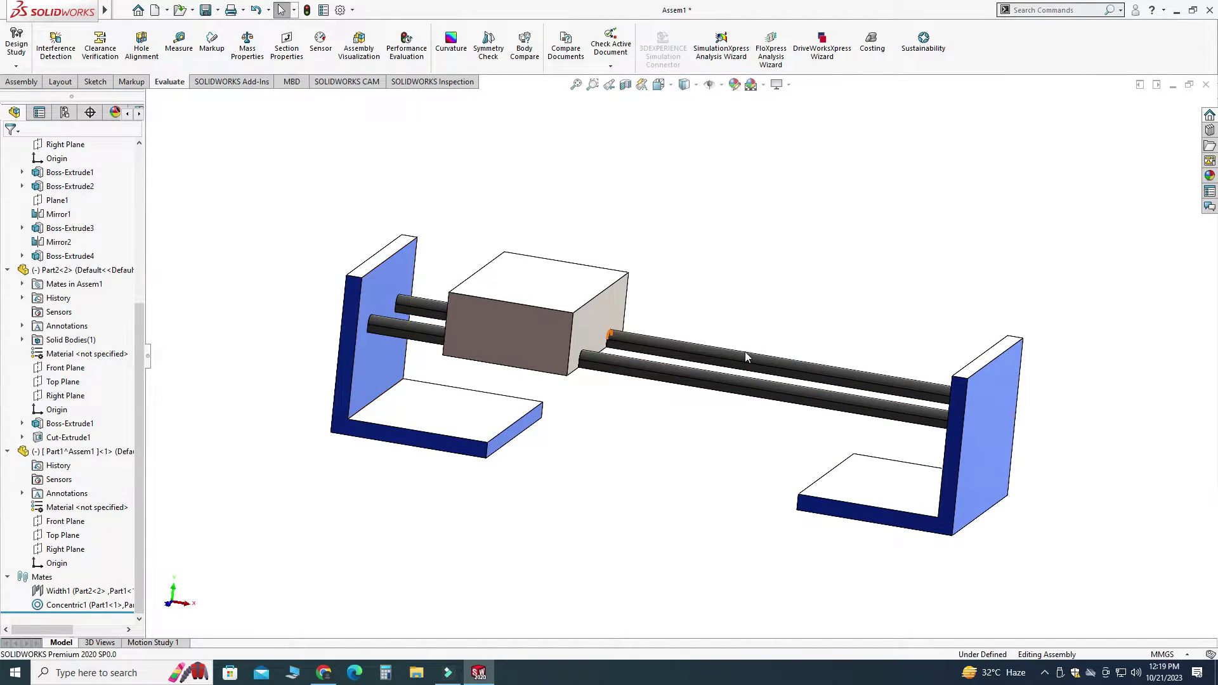
pyautogui.moveTo(746, 357); pyautogui.dragTo(815, 435, button='middle')
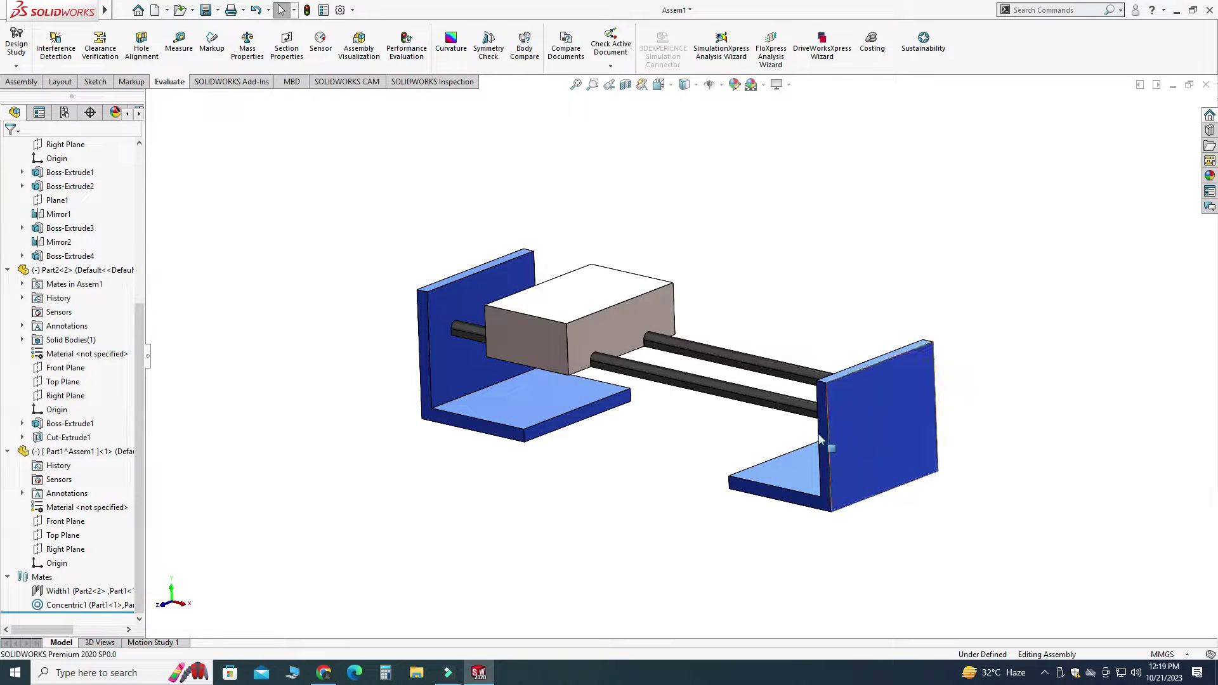
# Measure the gap between both bracket inner faces as 190 mm, then close Measure
pyautogui.click(179, 42)
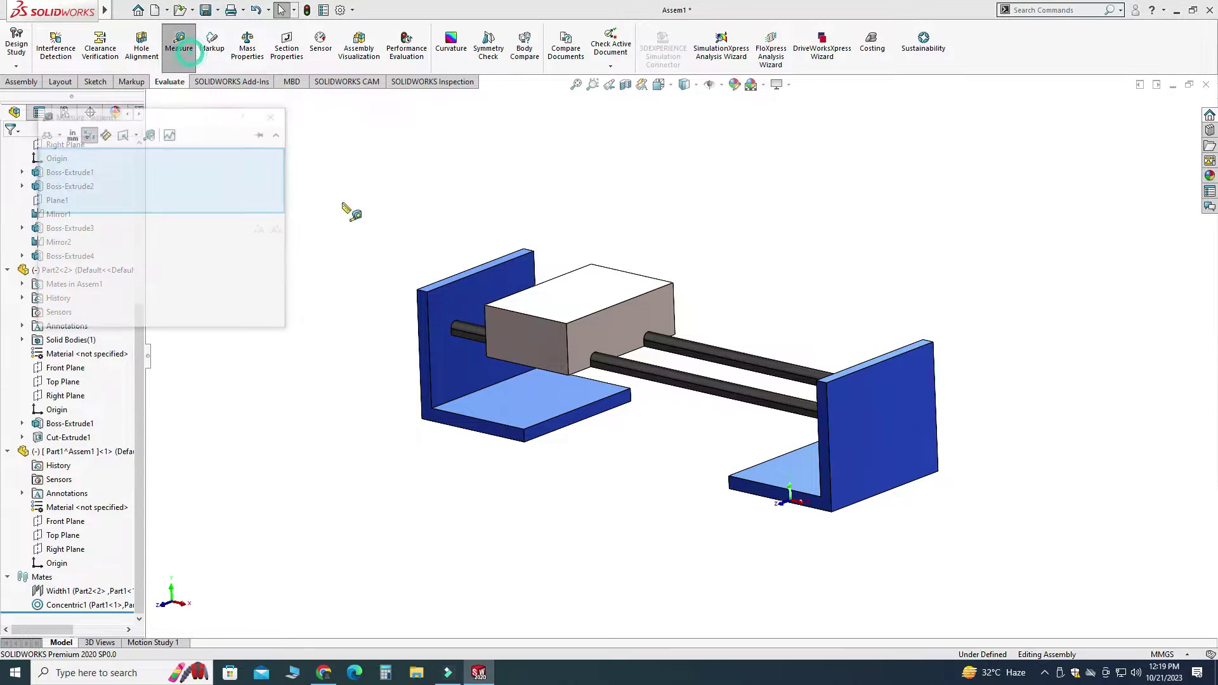
pyautogui.click(472, 297)
pyautogui.moveTo(476, 301); pyautogui.dragTo(685, 355, button='middle')
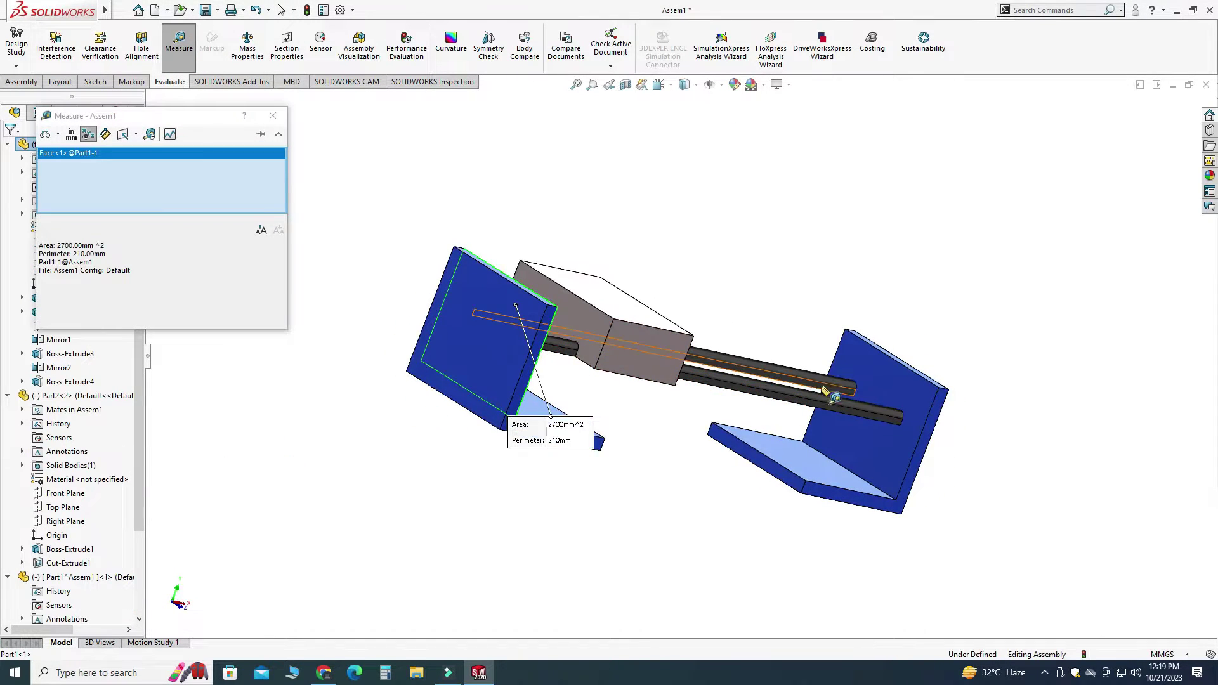
pyautogui.click(877, 382)
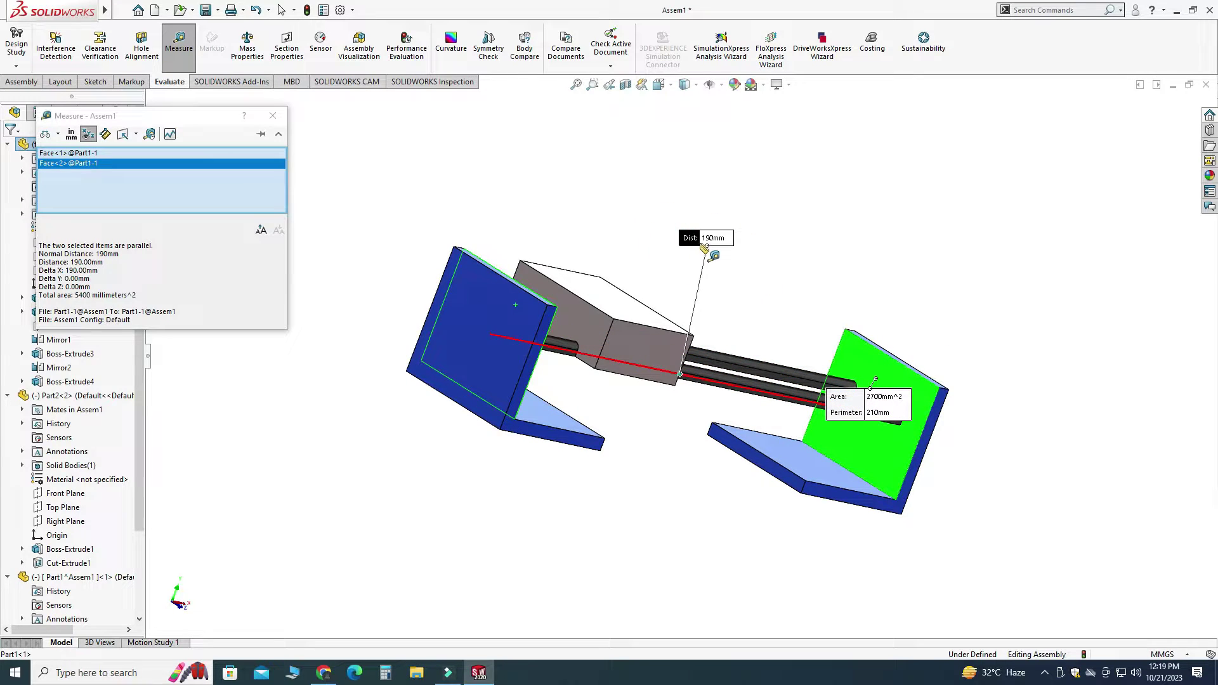
pyautogui.moveTo(728, 260); pyautogui.dragTo(622, 254, button='middle')
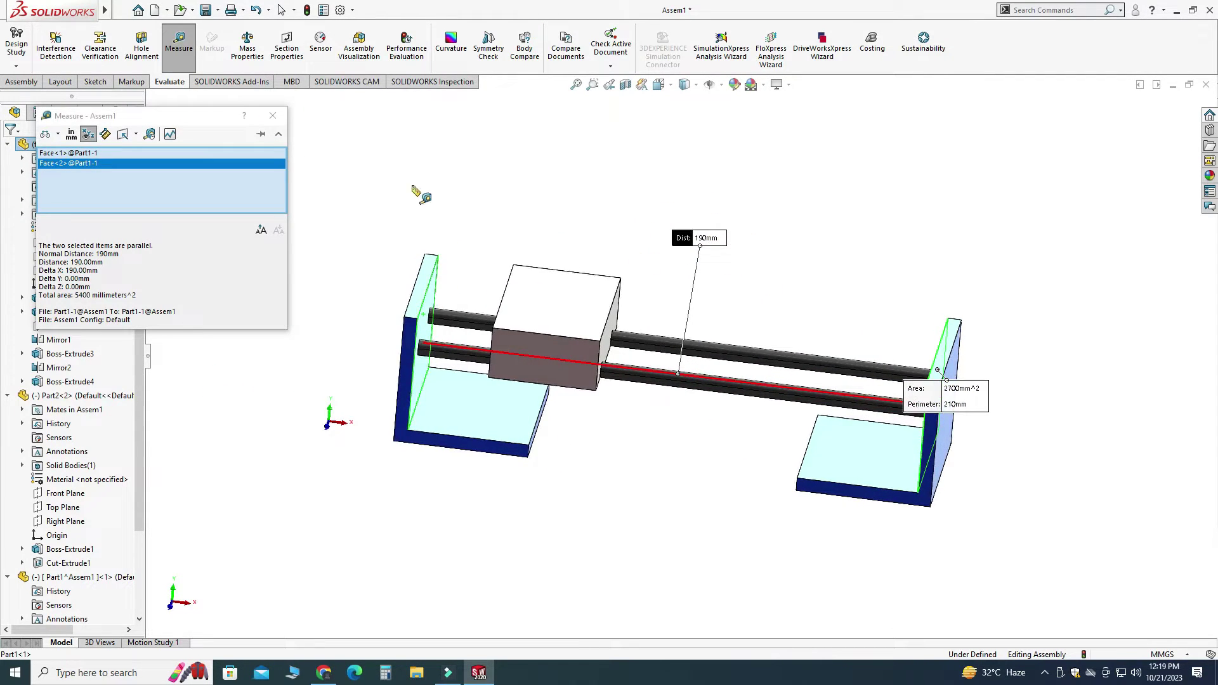
pyautogui.click(273, 115)
pyautogui.press('f')
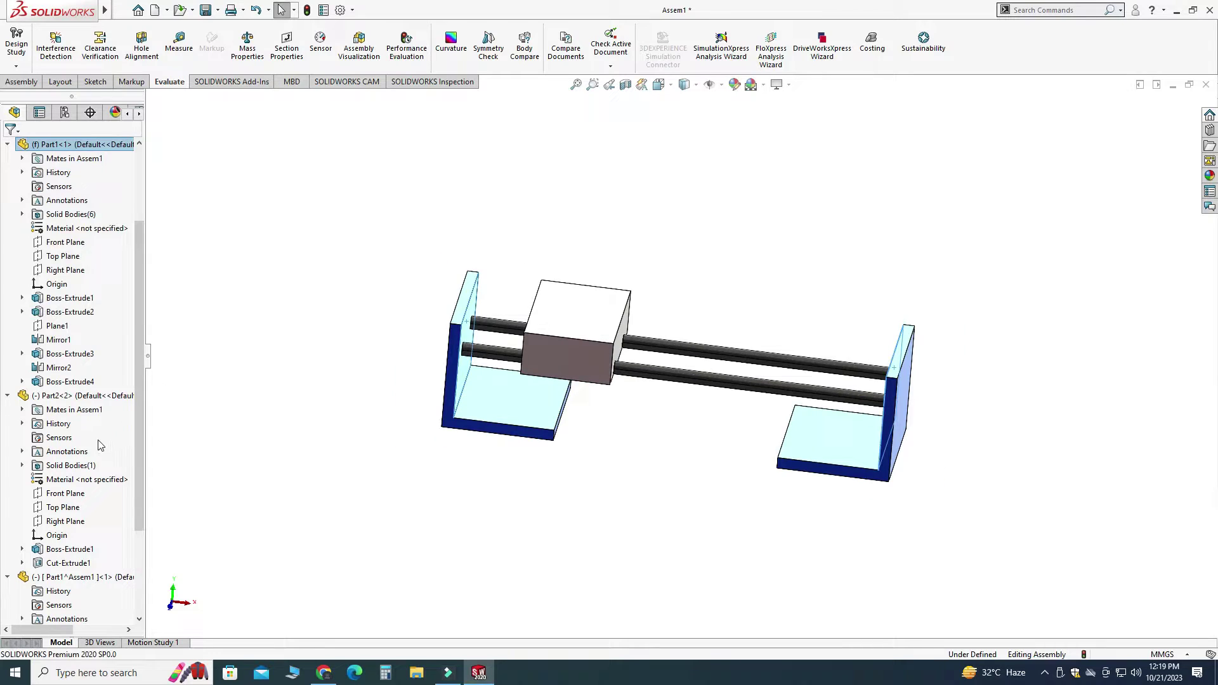
pyautogui.scroll(-3, 98, 444)
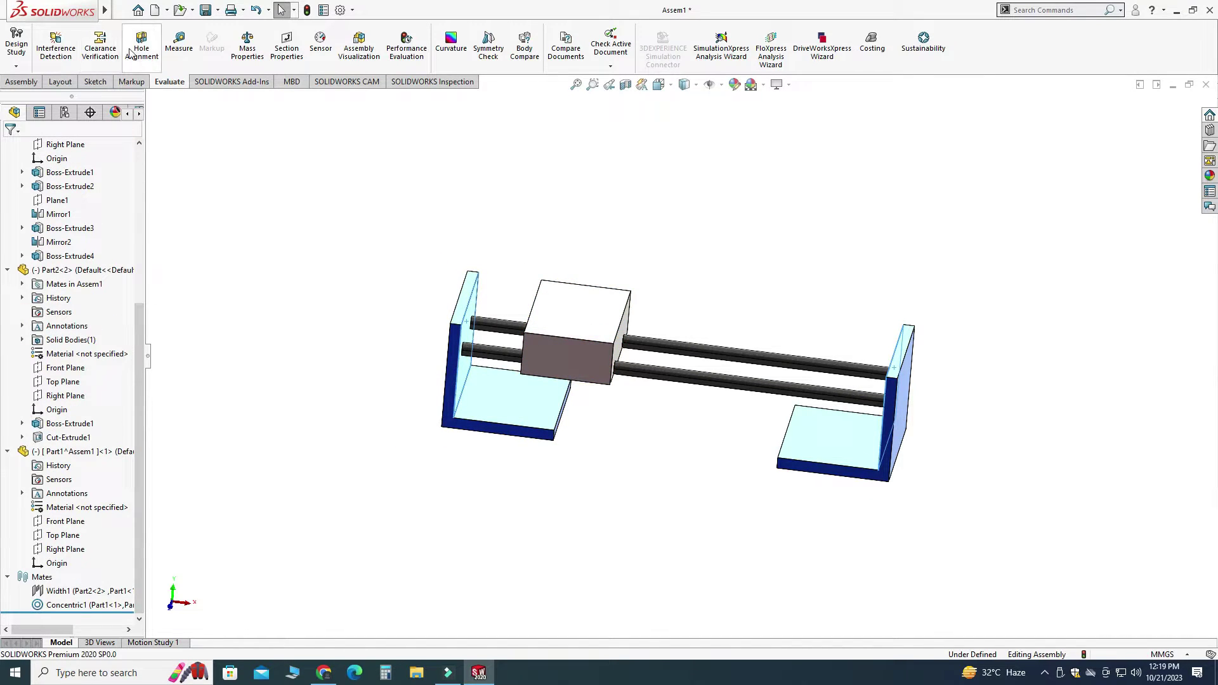
# Start a Limit Distance mate between the left bracket's inner face and the block's end face
pyautogui.click(21, 81)
pyautogui.click(107, 45)
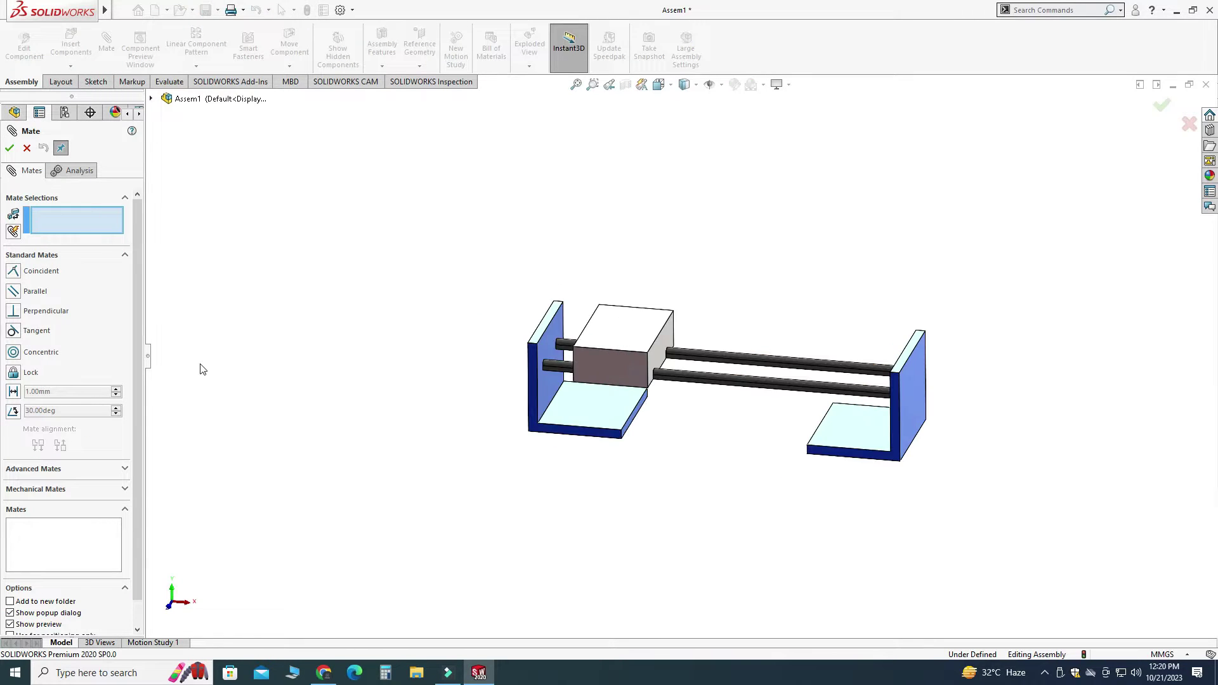
pyautogui.click(48, 469)
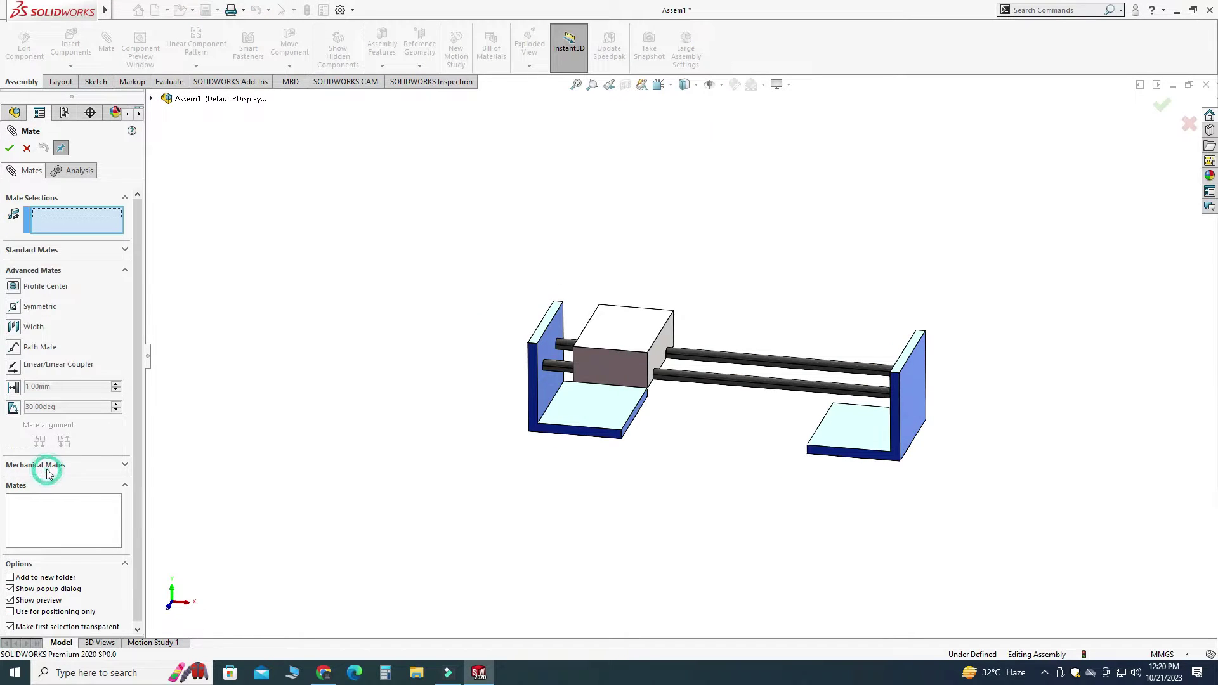
pyautogui.click(11, 388)
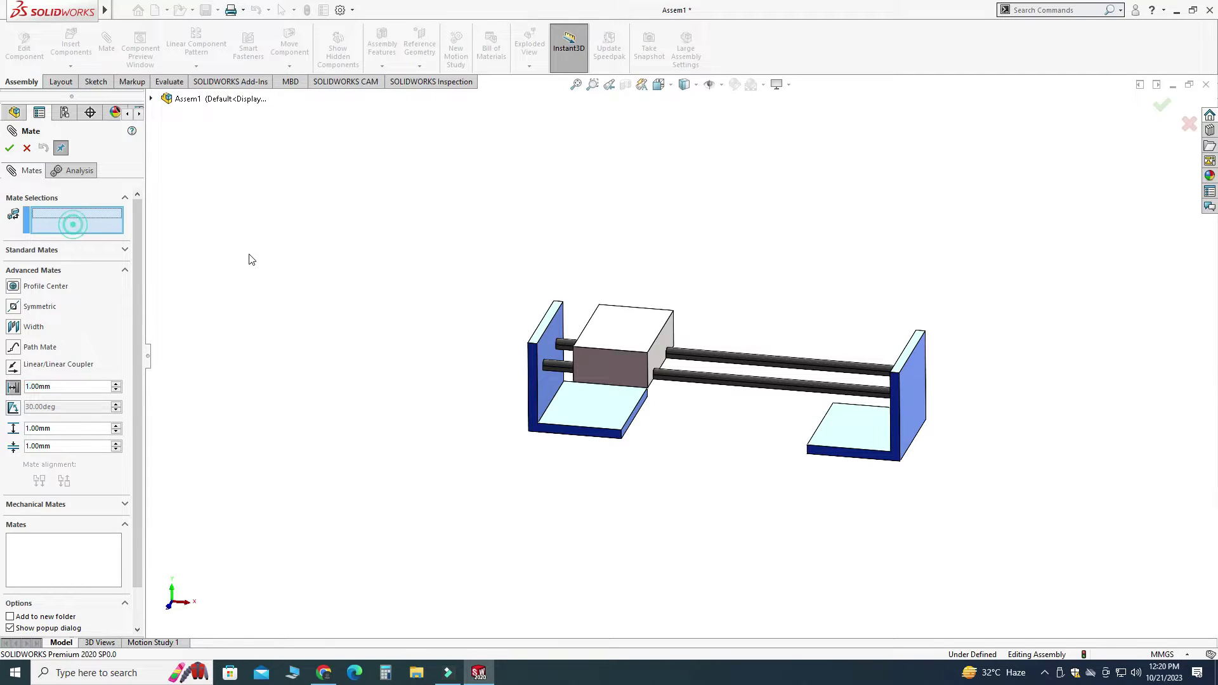
pyautogui.scroll(-5, 540, 326)
pyautogui.click(589, 394)
pyautogui.scroll(5, 451, 380)
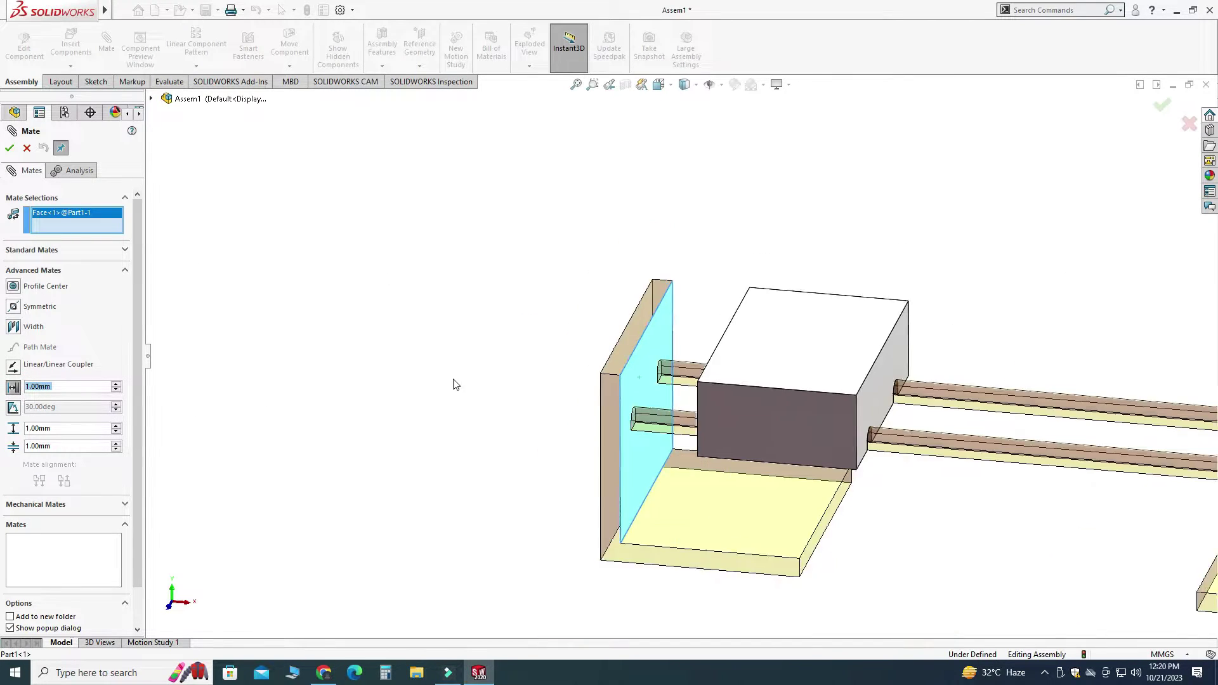
pyautogui.moveTo(451, 381); pyautogui.dragTo(797, 370, button='middle')
pyautogui.click(941, 387)
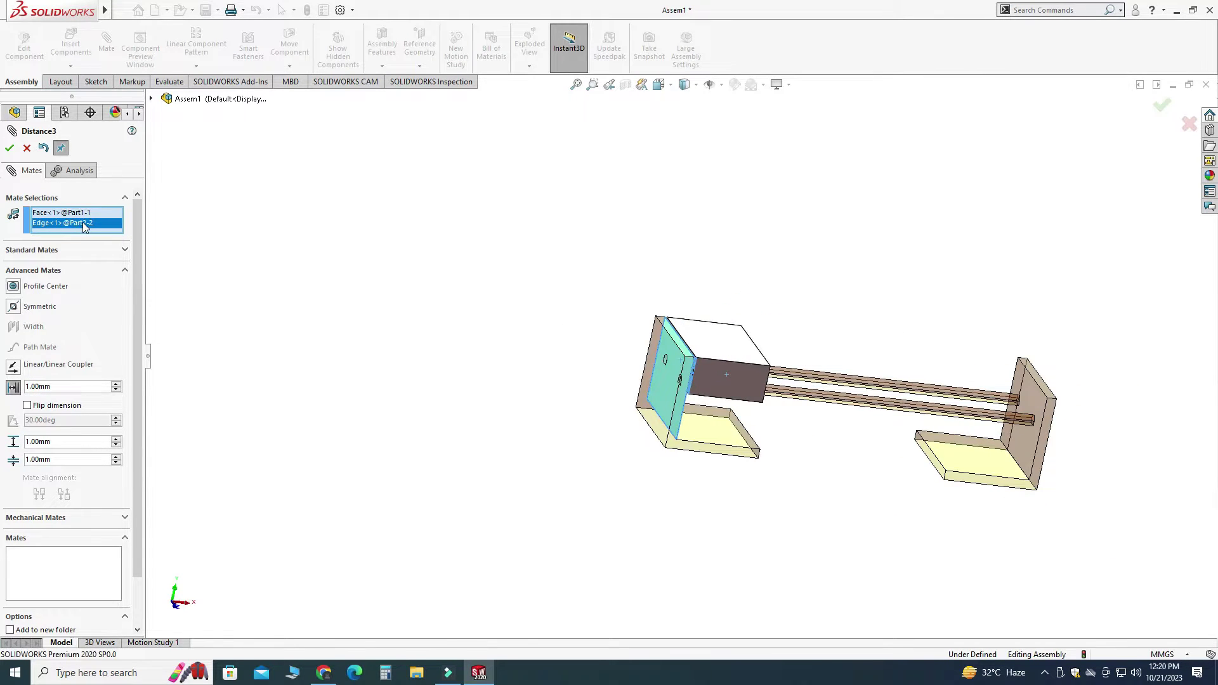
pyautogui.rightClick(84, 226)
pyautogui.click(105, 246)
pyautogui.scroll(-5, 660, 352)
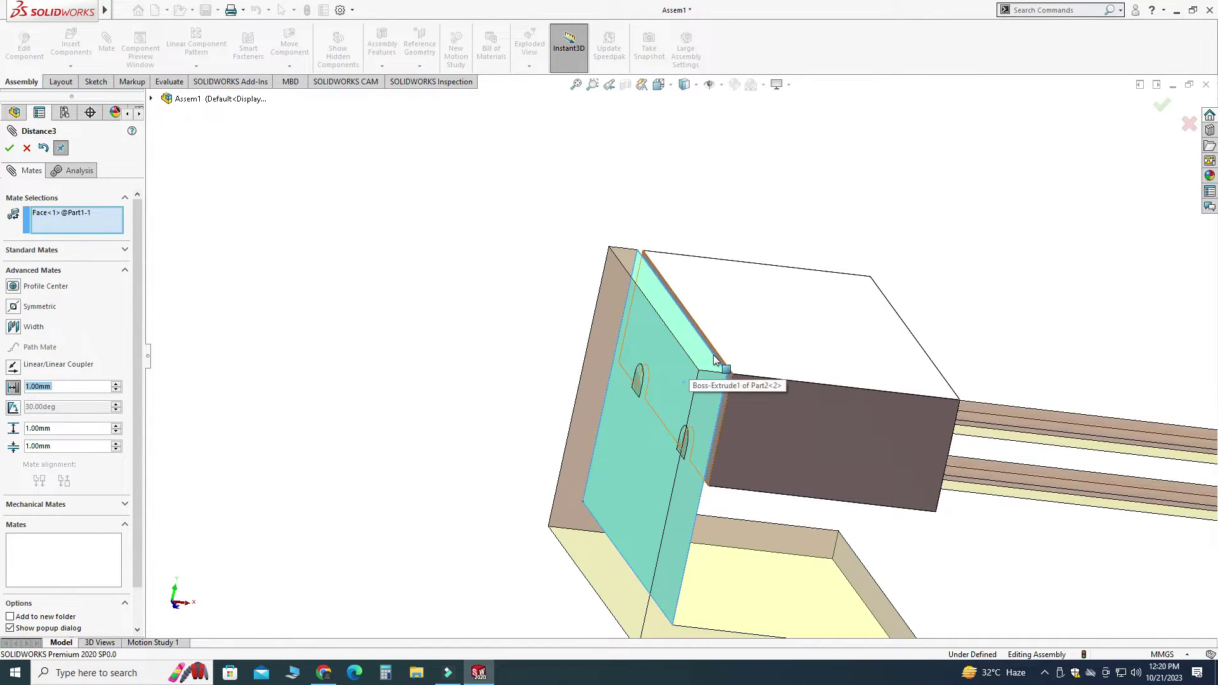
pyautogui.scroll(-5, 715, 360)
pyautogui.click(736, 419)
pyautogui.scroll(5, 579, 391)
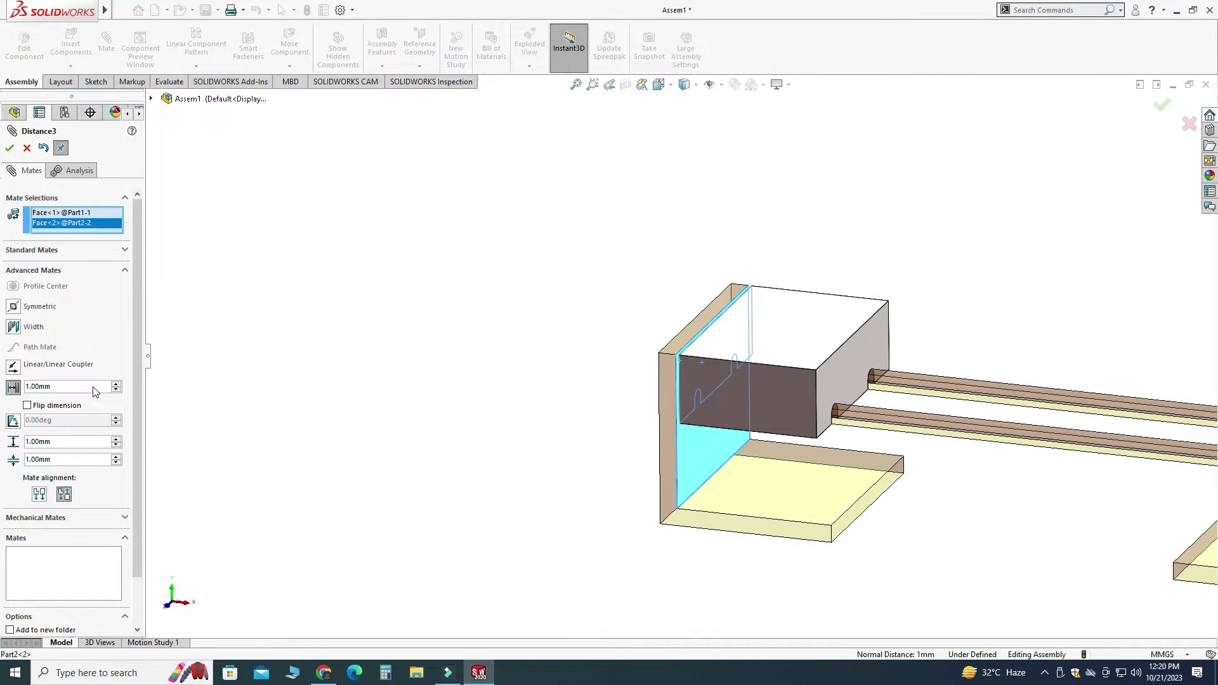
# Set the limit to minimum 0 and maximum 190 mm and apply LimitDistance2
pyautogui.click(74, 384)
pyautogui.write('0')
pyautogui.press('Return')
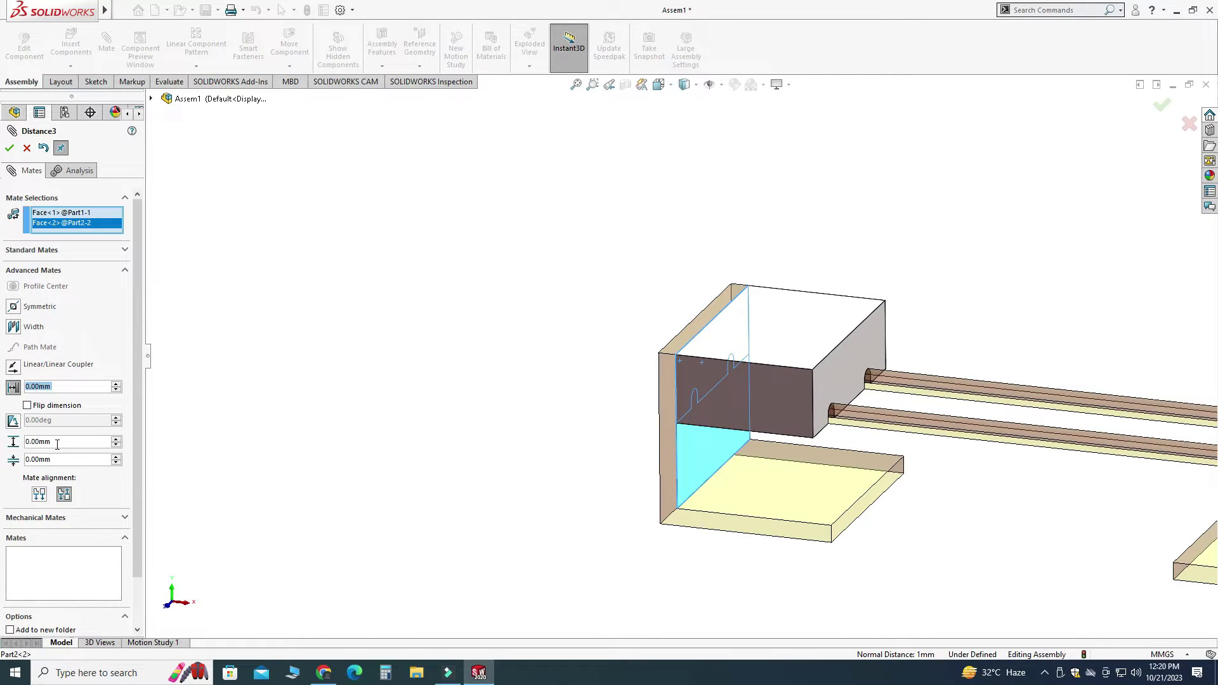
pyautogui.doubleClick(57, 444)
pyautogui.write('190')
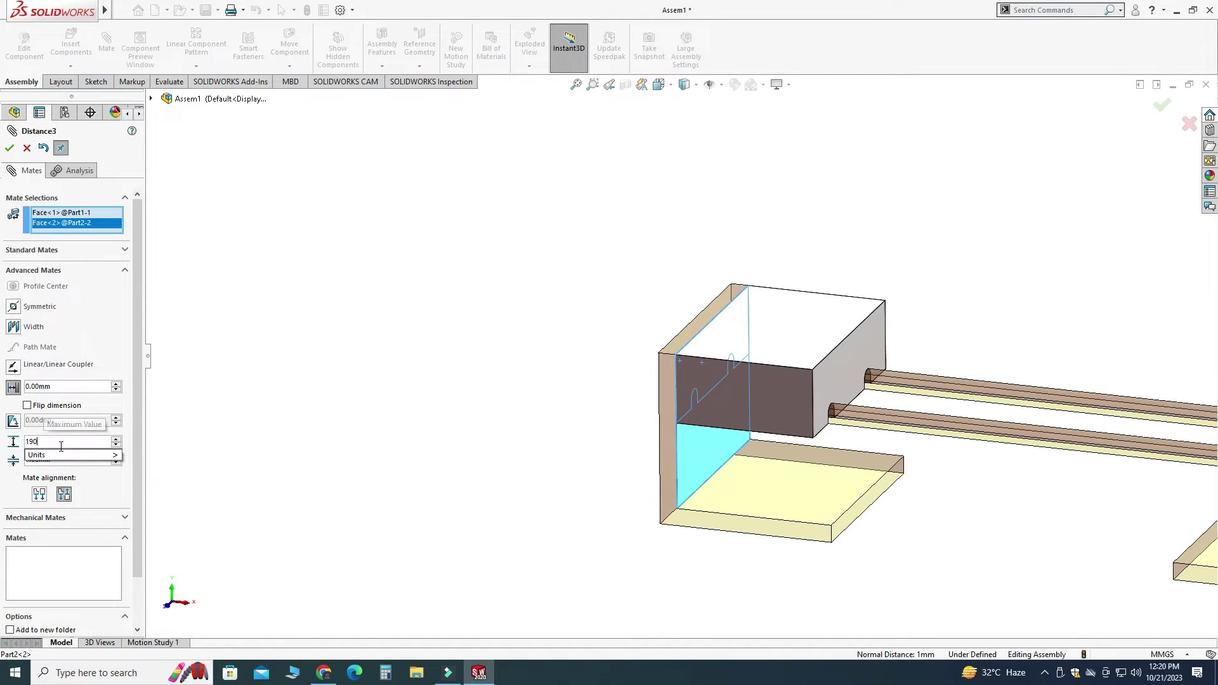
pyautogui.press('Return')
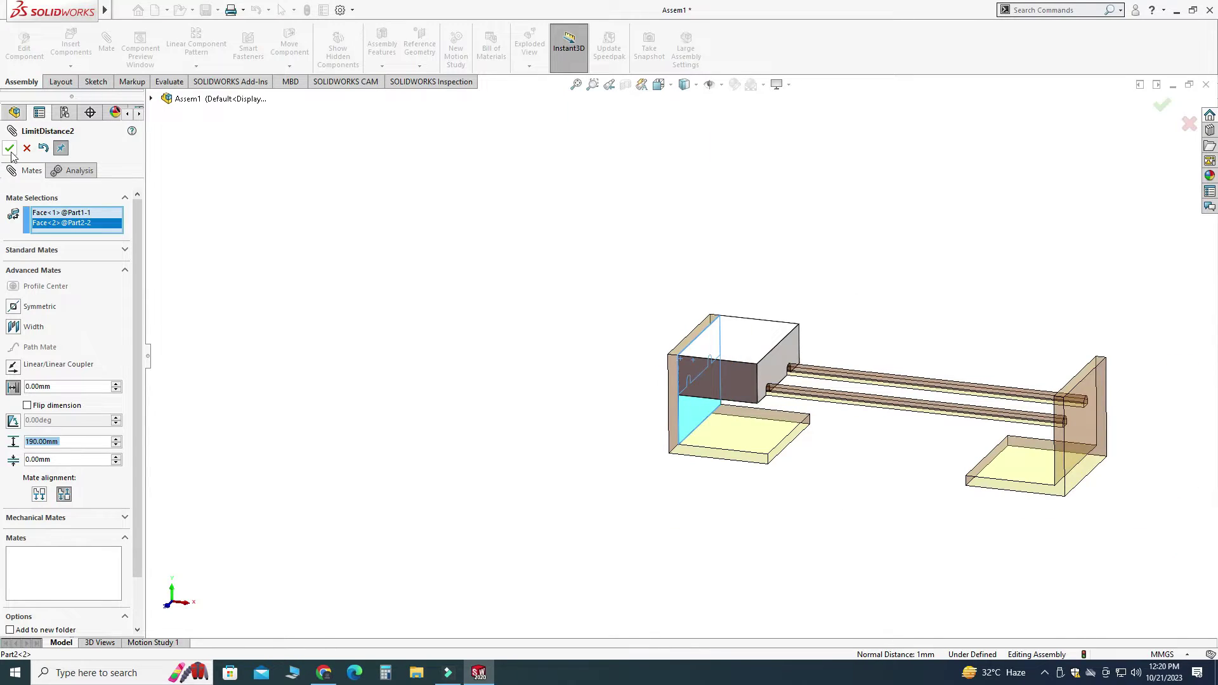
pyautogui.click(9, 148)
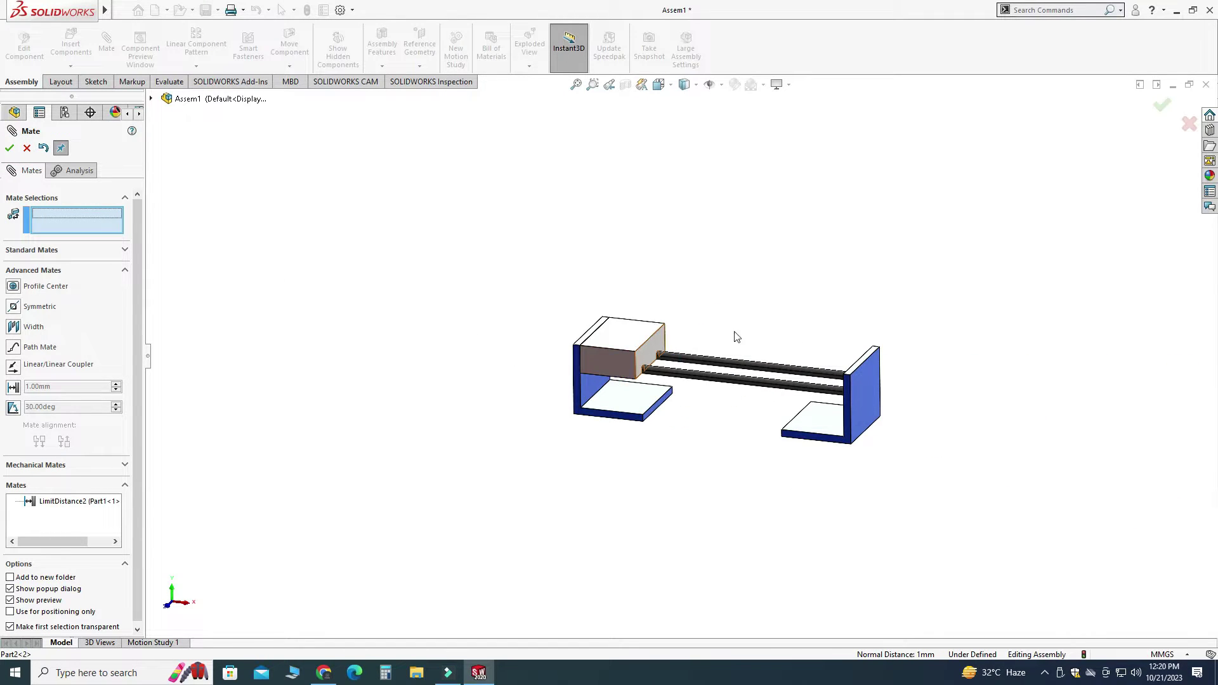
# Slide the block along the rods to the right bracket
pyautogui.scroll(-1, 739, 346)
pyautogui.scroll(-3, 723, 361)
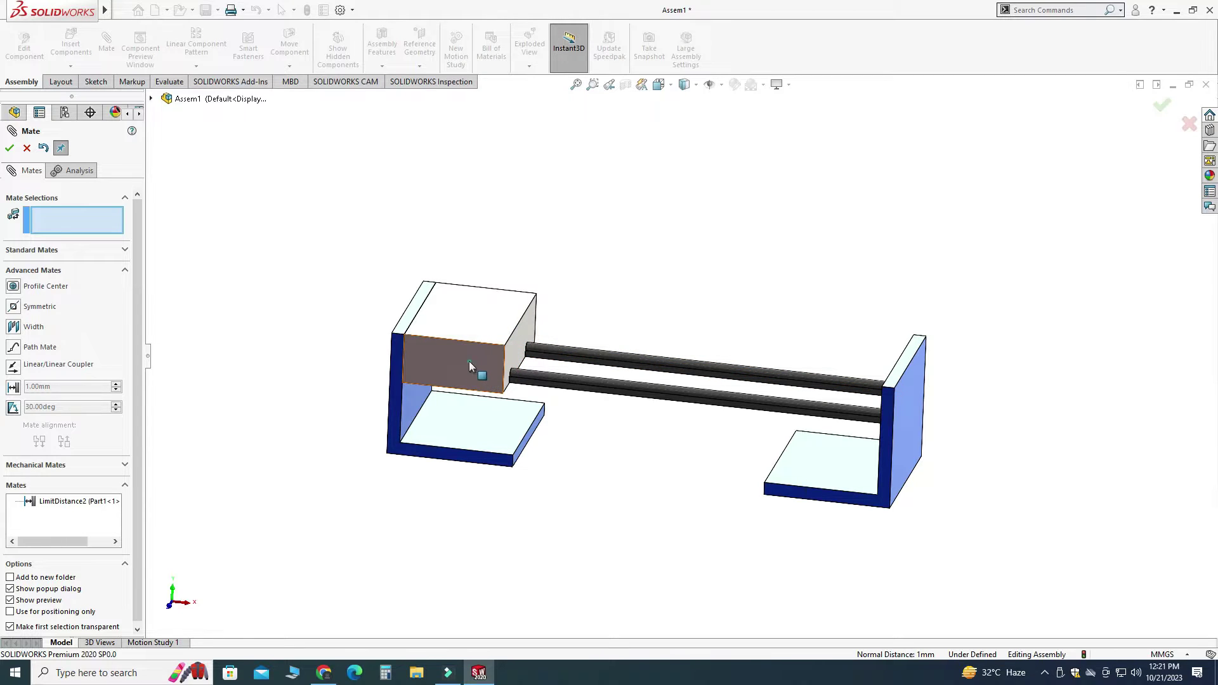
pyautogui.moveTo(469, 360); pyautogui.dragTo(809, 360)
pyautogui.moveTo(845, 375); pyautogui.dragTo(887, 383)
# Orbit around to inspect the block at the bracket, then close the mate panel
pyautogui.moveTo(863, 389); pyautogui.dragTo(713, 381, button='middle')
pyautogui.moveTo(443, 394); pyautogui.dragTo(497, 362, button='middle')
pyautogui.moveTo(435, 400); pyautogui.dragTo(745, 356, button='middle')
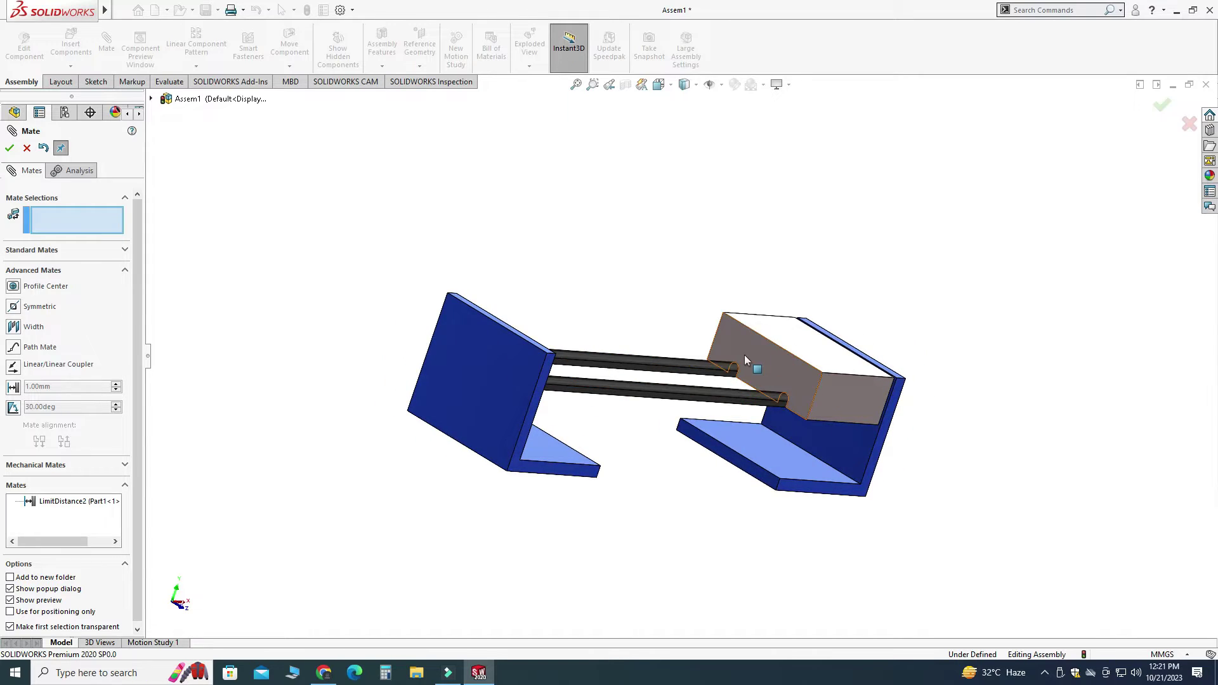
pyautogui.scroll(-5, 854, 453)
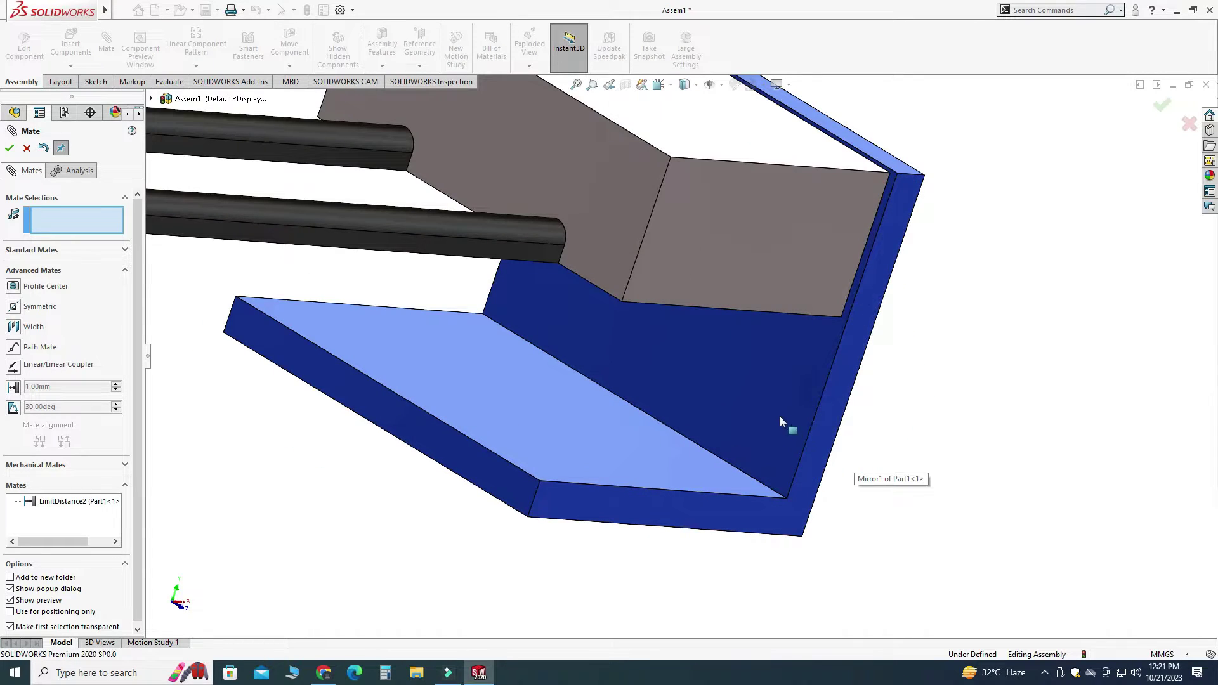
pyautogui.scroll(6, 788, 443)
pyautogui.moveTo(723, 405); pyautogui.dragTo(591, 317, button='middle')
pyautogui.scroll(-4, 723, 303)
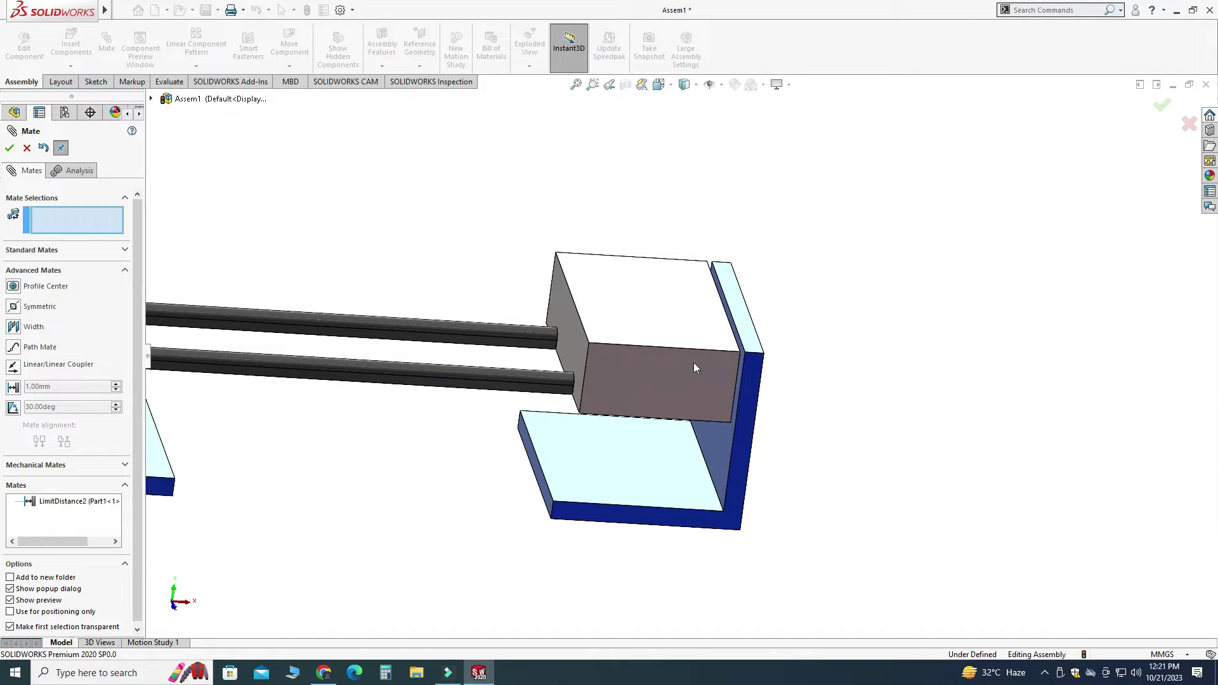
pyautogui.scroll(5, 706, 363)
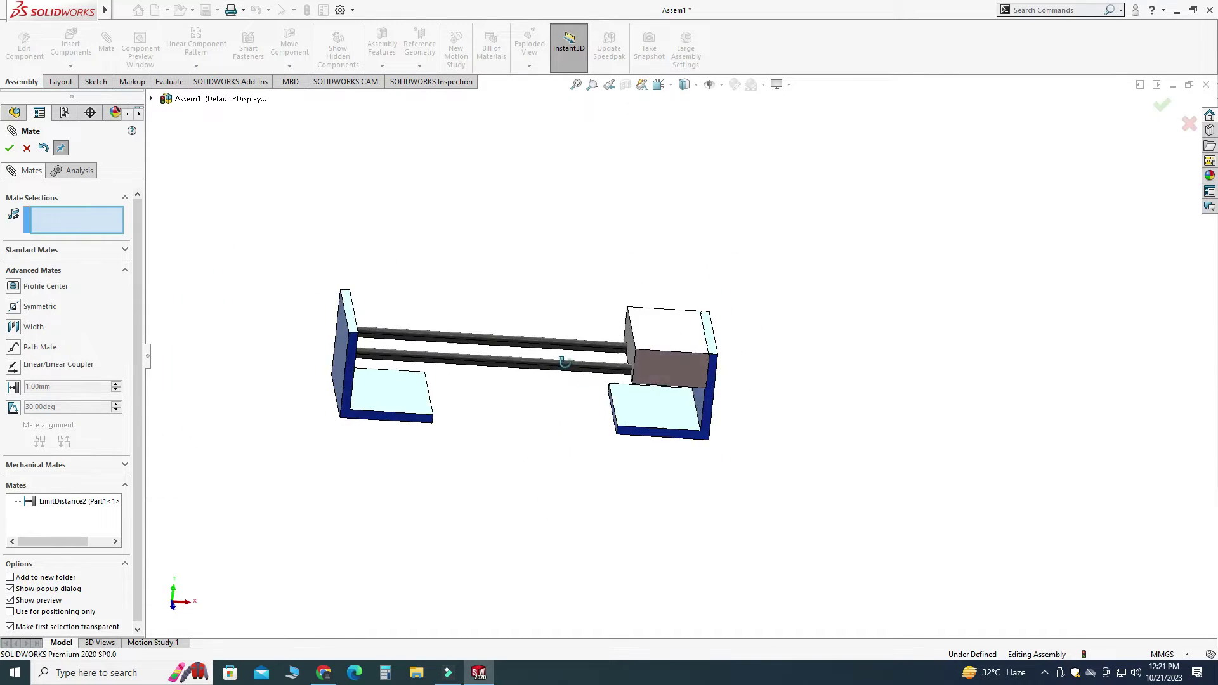
pyautogui.moveTo(564, 362); pyautogui.dragTo(596, 364, button='middle')
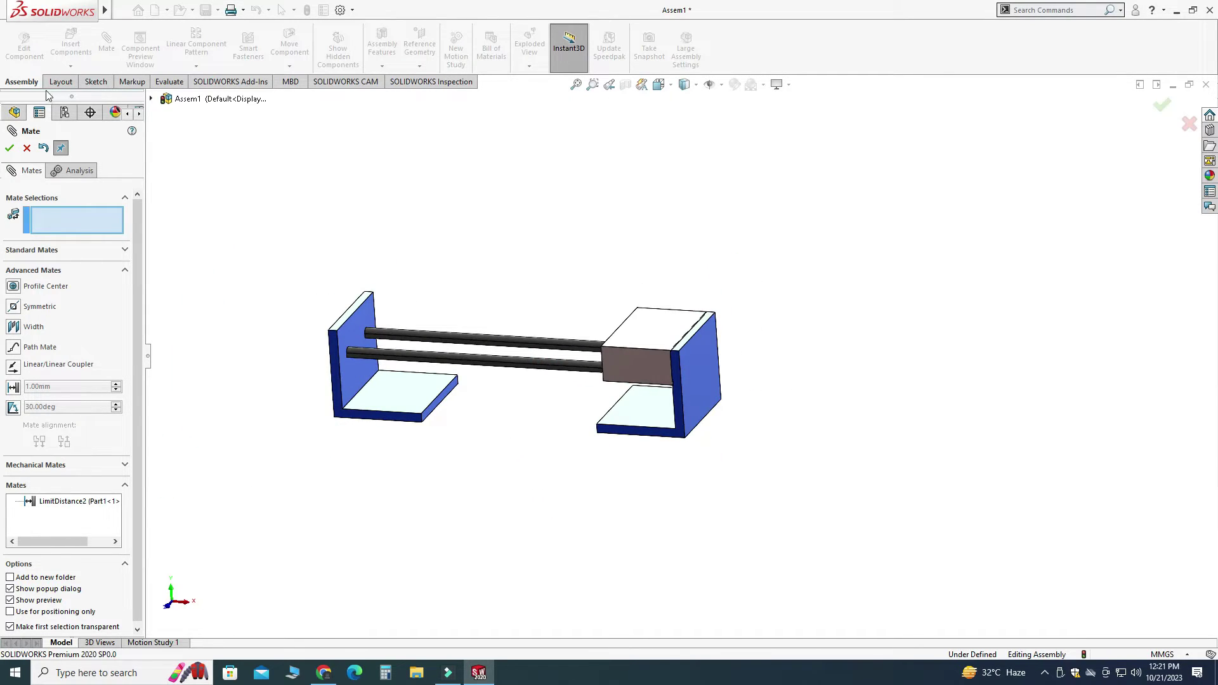
pyautogui.click(27, 149)
pyautogui.click(175, 83)
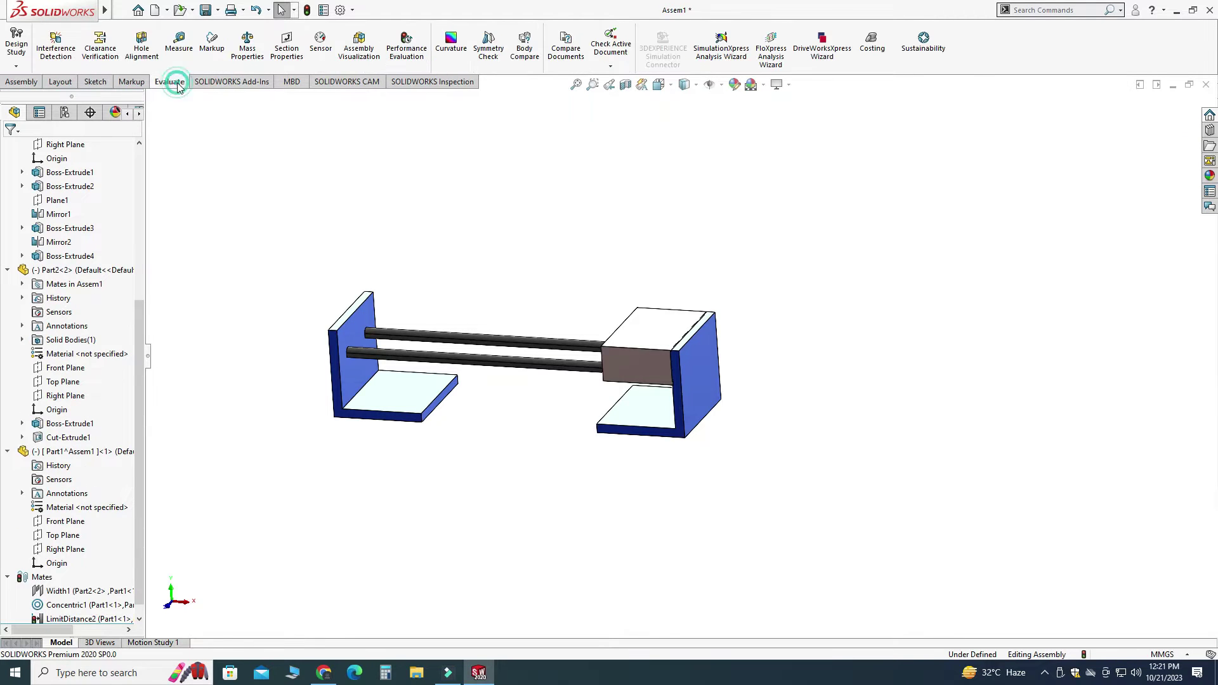
pyautogui.click(173, 45)
pyautogui.scroll(-5, 366, 440)
pyautogui.click(462, 516)
pyautogui.scroll(3, 489, 472)
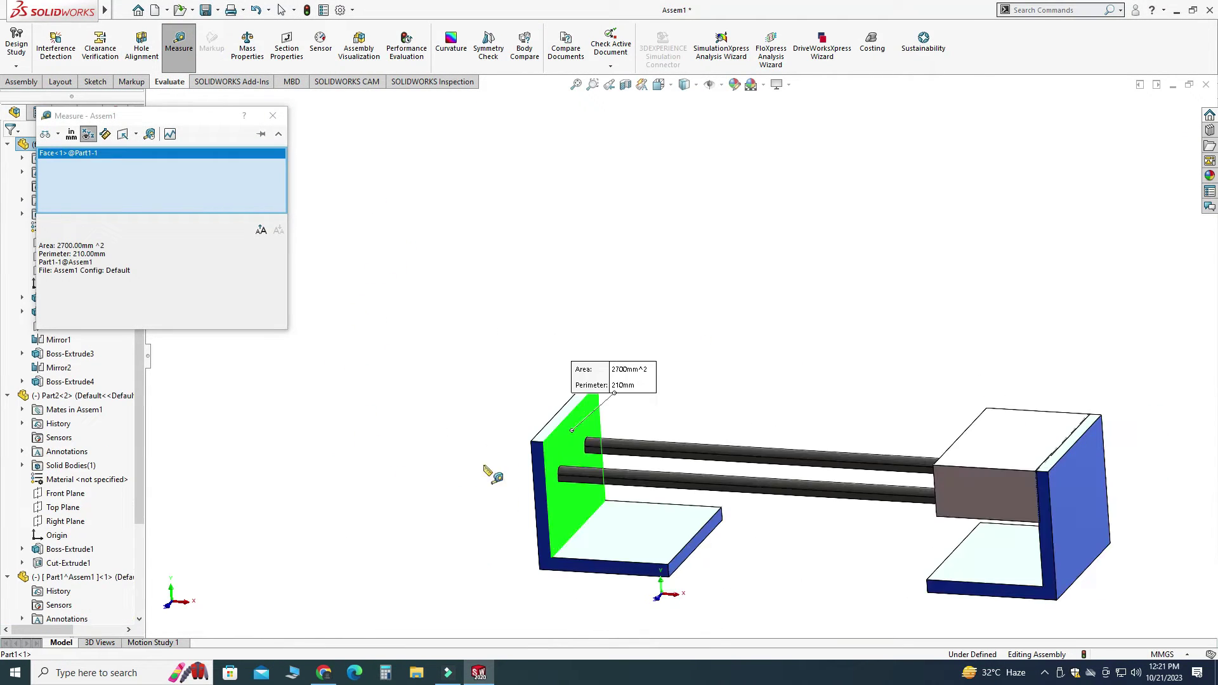
pyautogui.moveTo(489, 475); pyautogui.dragTo(921, 457, button='middle')
pyautogui.click(952, 454)
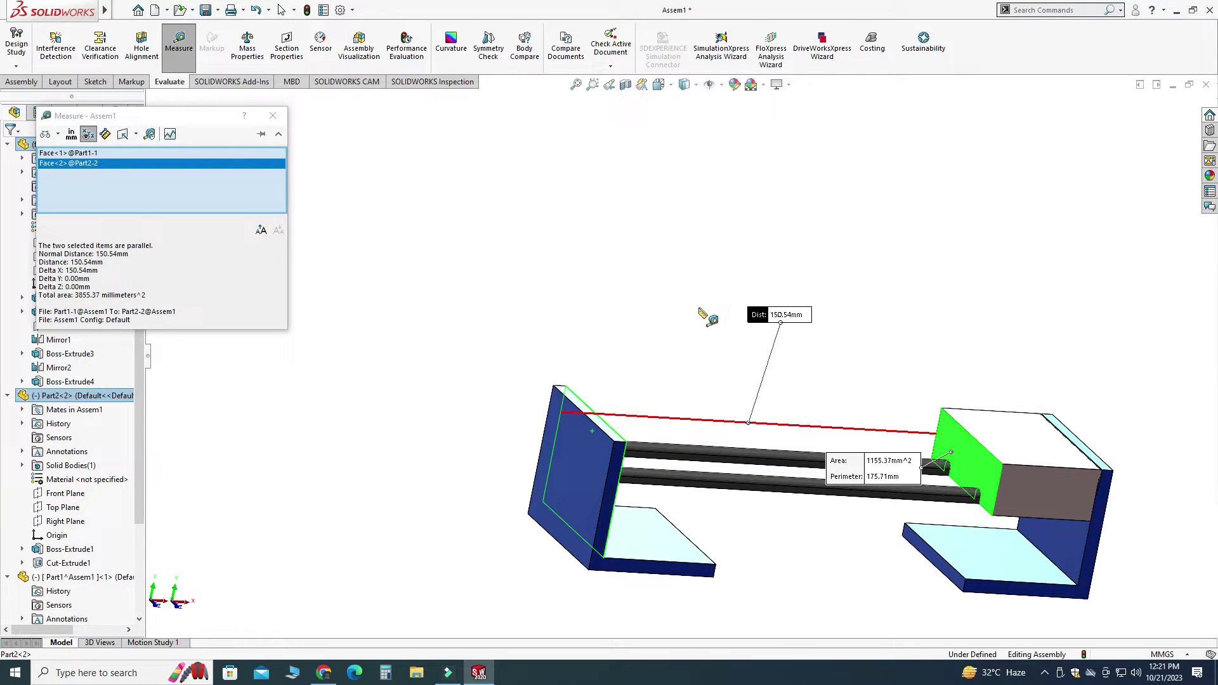
pyautogui.moveTo(694, 279); pyautogui.dragTo(448, 318, button='middle')
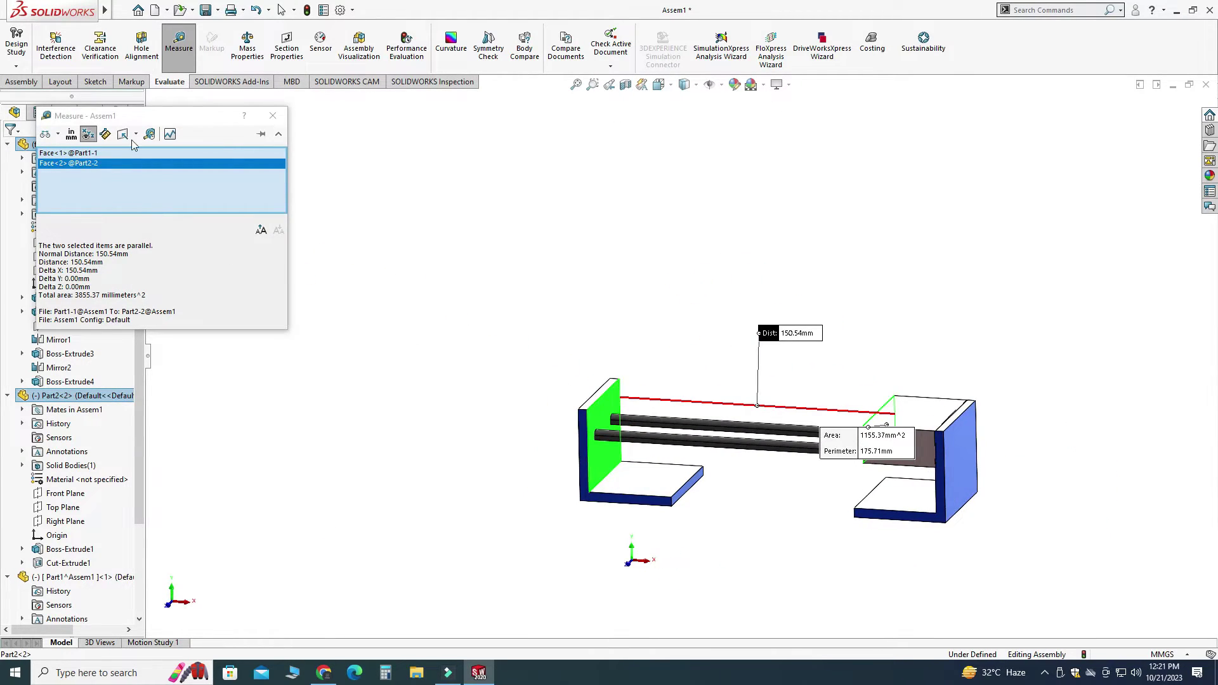
pyautogui.click(272, 121)
pyautogui.scroll(-4, 70, 412)
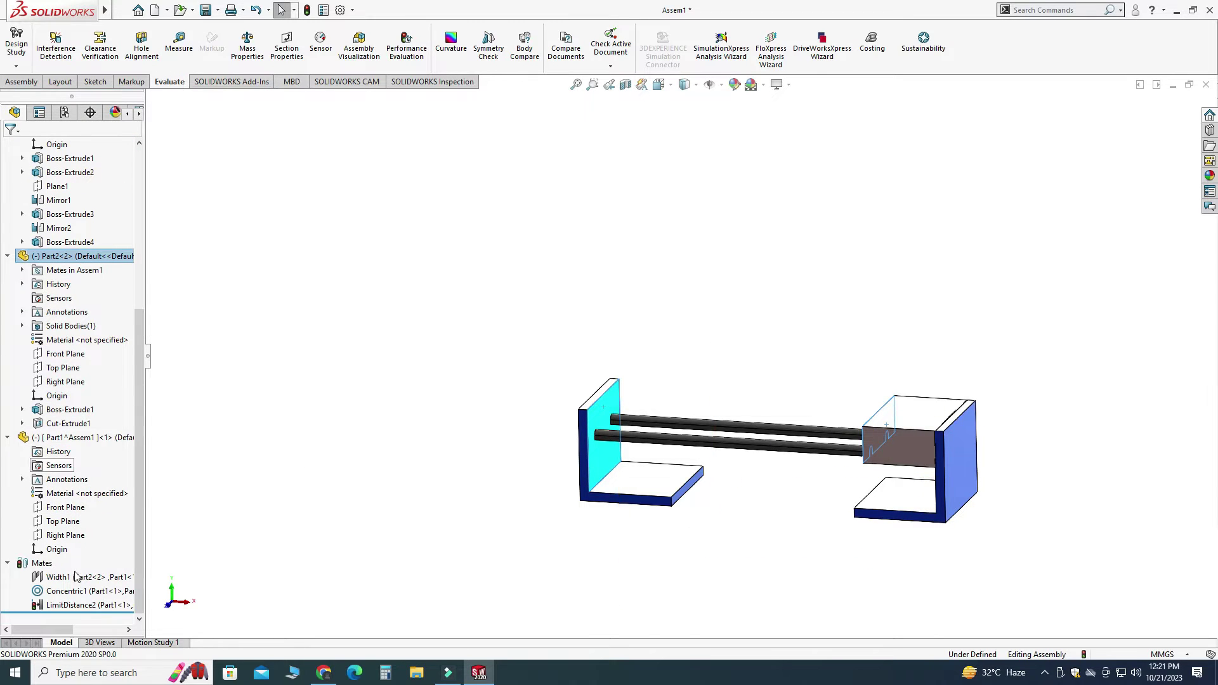
# Edit LimitDistance2 to lower its maximum distance from 190 to 150 mm
pyautogui.click(68, 605)
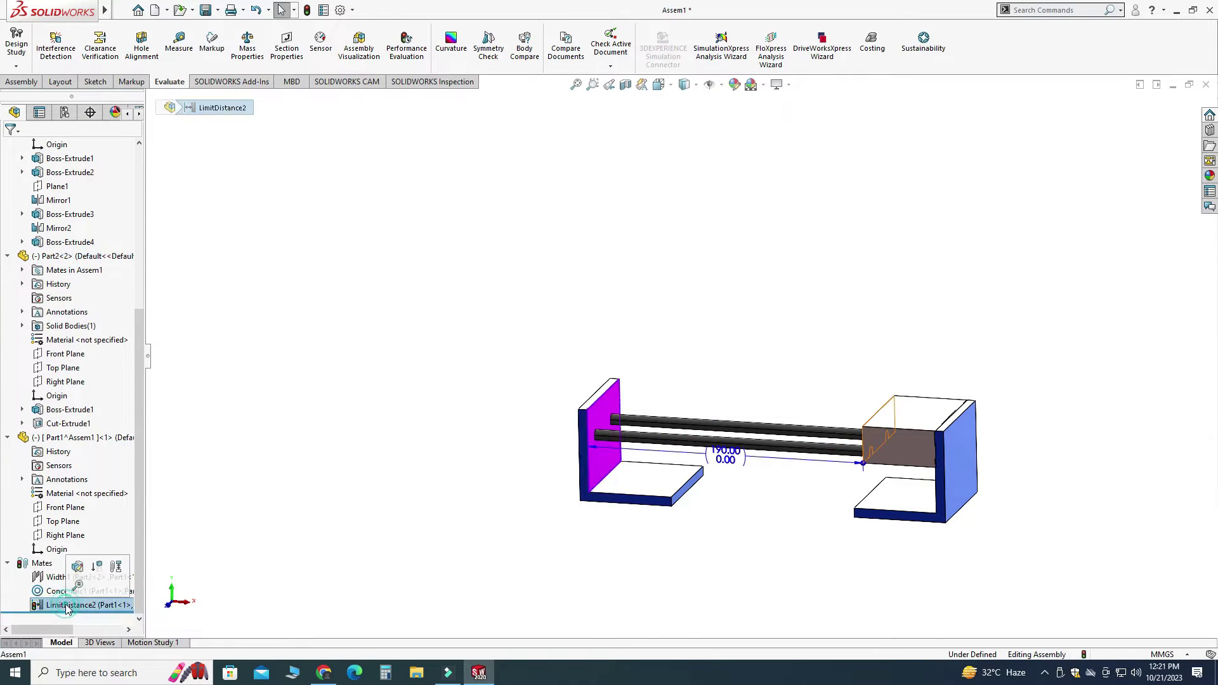
pyautogui.click(79, 568)
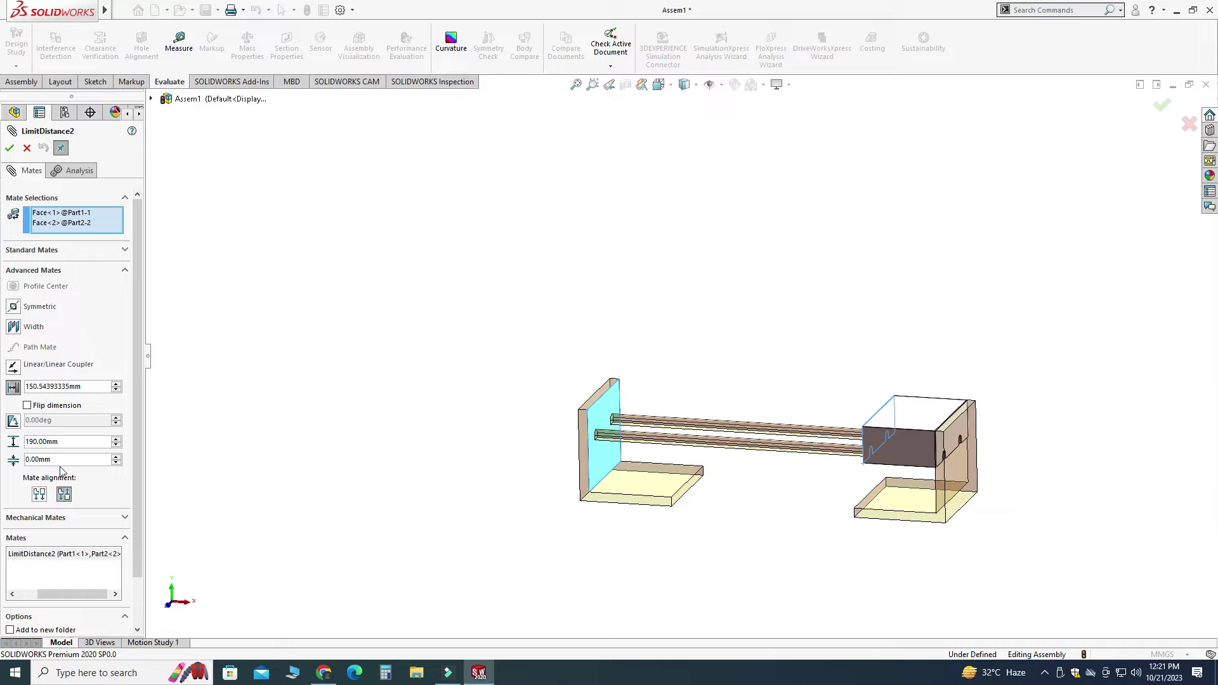
pyautogui.write('1')
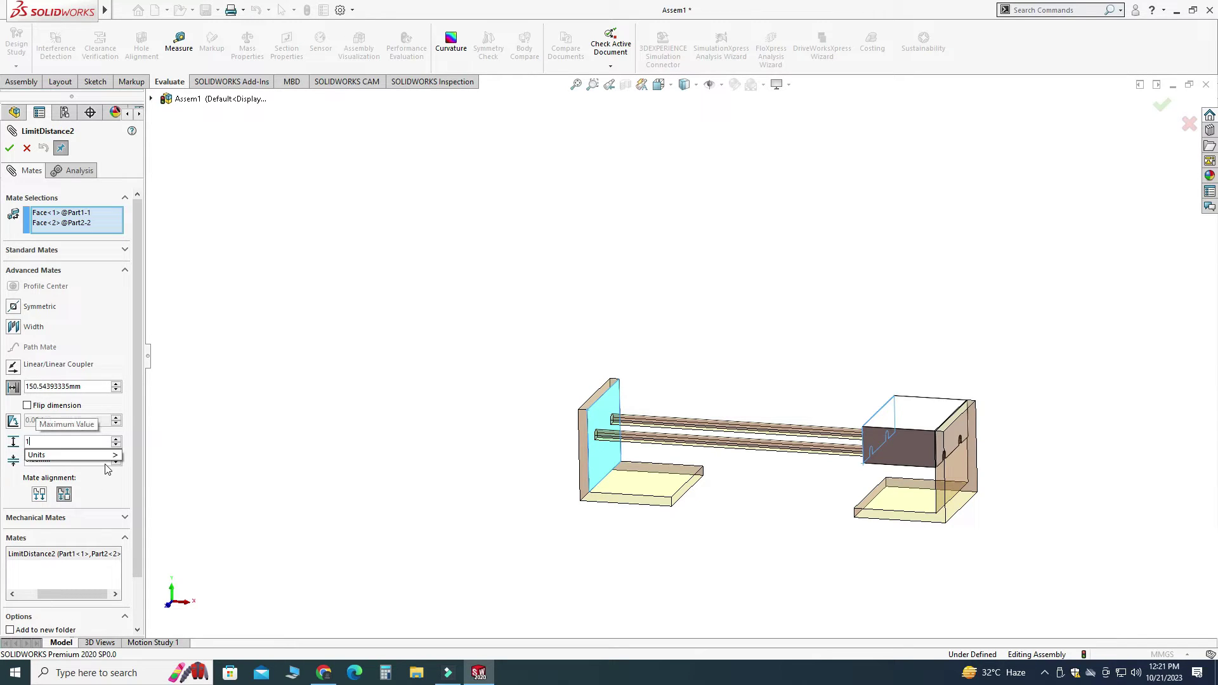
pyautogui.write('5-')
pyautogui.press('BackSpace')
pyautogui.write('0')
pyautogui.press('Return')
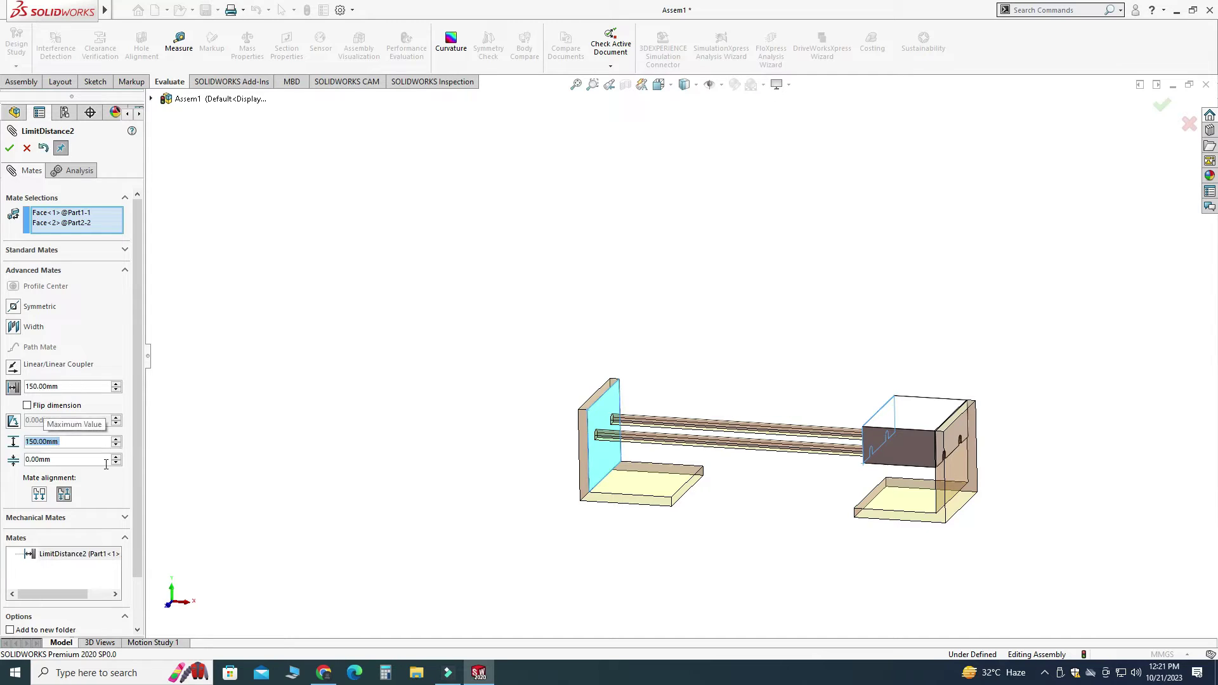
pyautogui.click(9, 149)
pyautogui.moveTo(422, 294); pyautogui.dragTo(745, 255, button='middle')
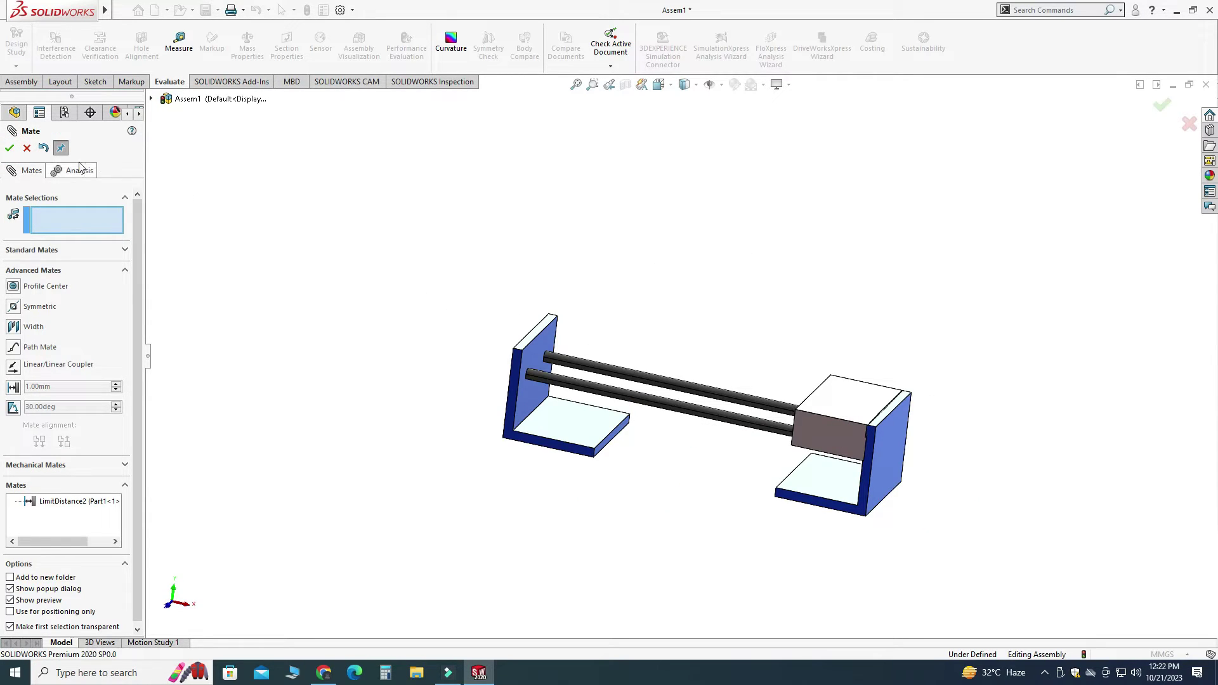
# Close the mate panel and slide the block between both brackets, ending at the left one
pyautogui.click(10, 150)
pyautogui.moveTo(835, 442); pyautogui.dragTo(384, 327)
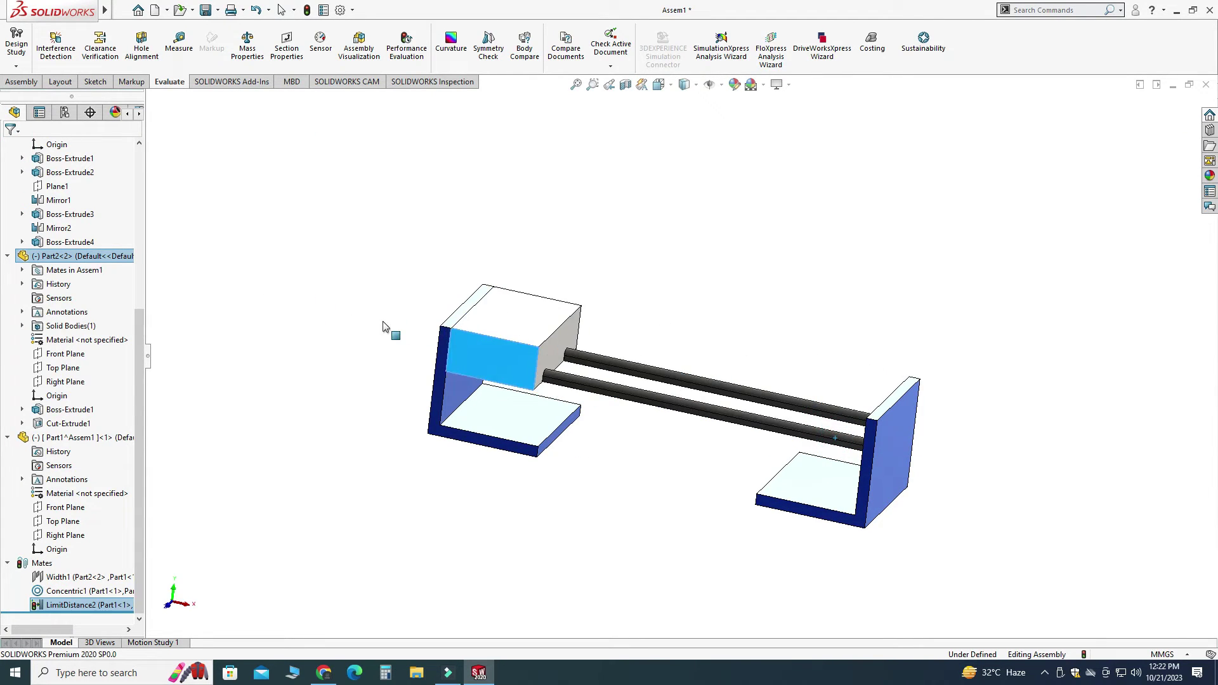
pyautogui.moveTo(524, 341); pyautogui.dragTo(406, 333)
pyautogui.moveTo(533, 534); pyautogui.dragTo(565, 501, button='middle')
pyautogui.moveTo(509, 377); pyautogui.dragTo(640, 402)
pyautogui.moveTo(689, 530); pyautogui.dragTo(706, 510, button='middle')
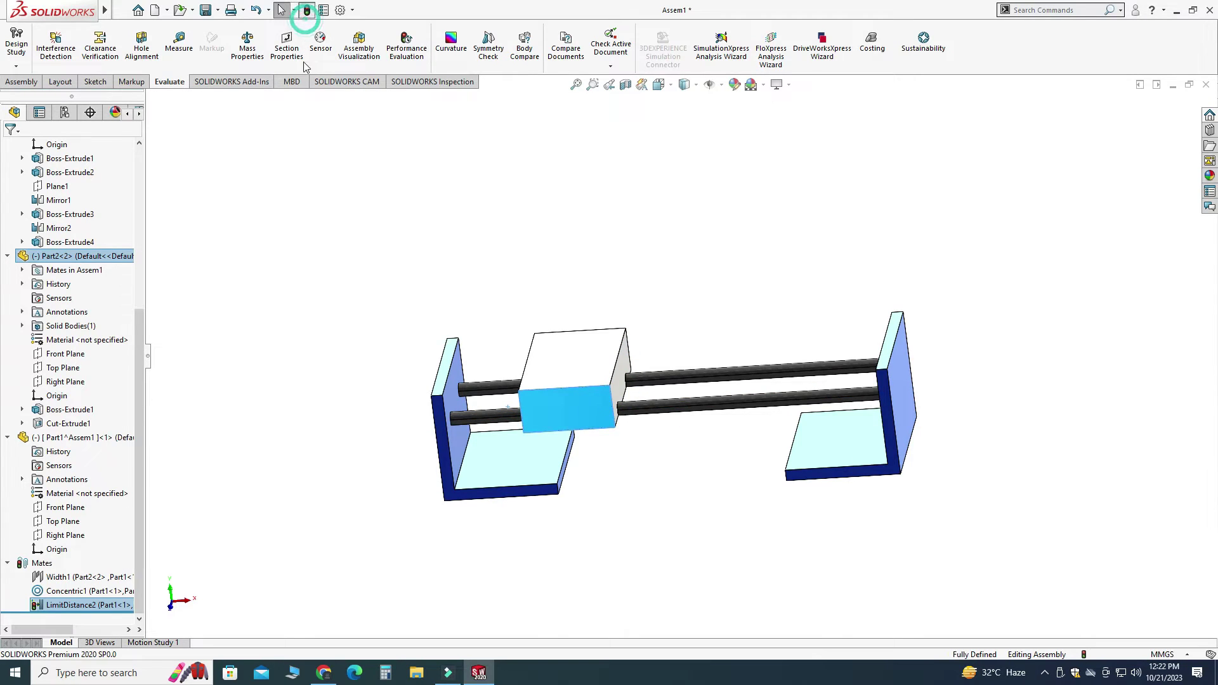
pyautogui.moveTo(556, 413); pyautogui.dragTo(407, 366)
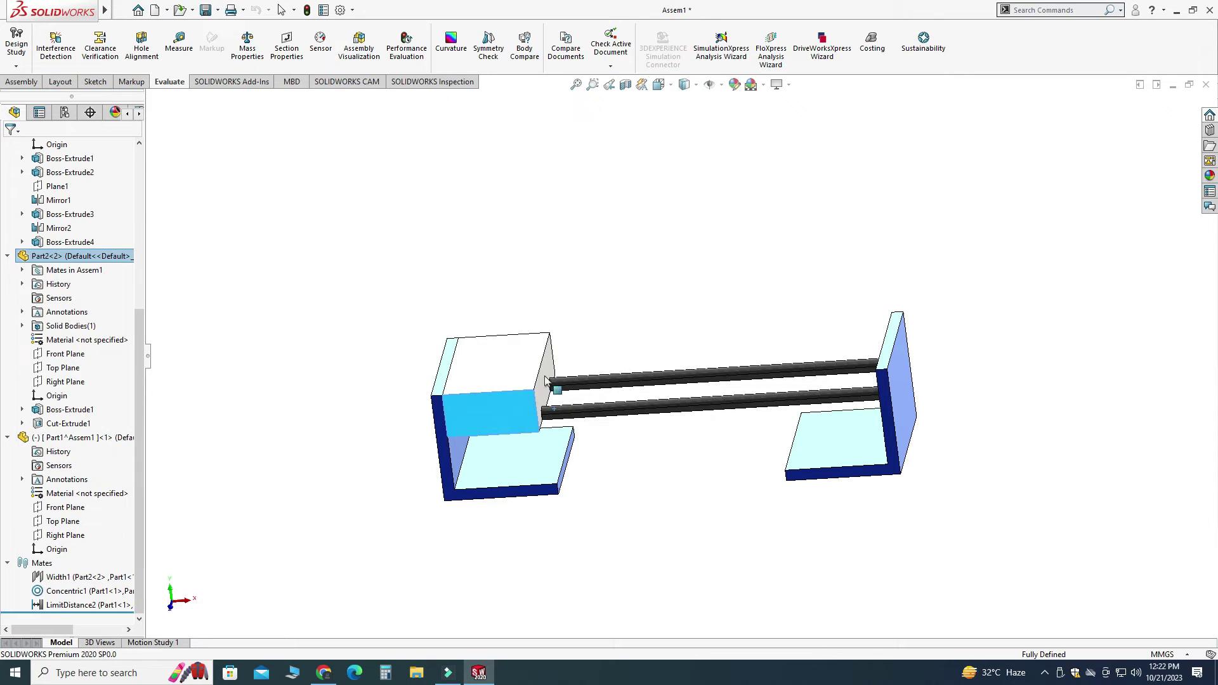
pyautogui.moveTo(545, 381); pyautogui.dragTo(445, 392)
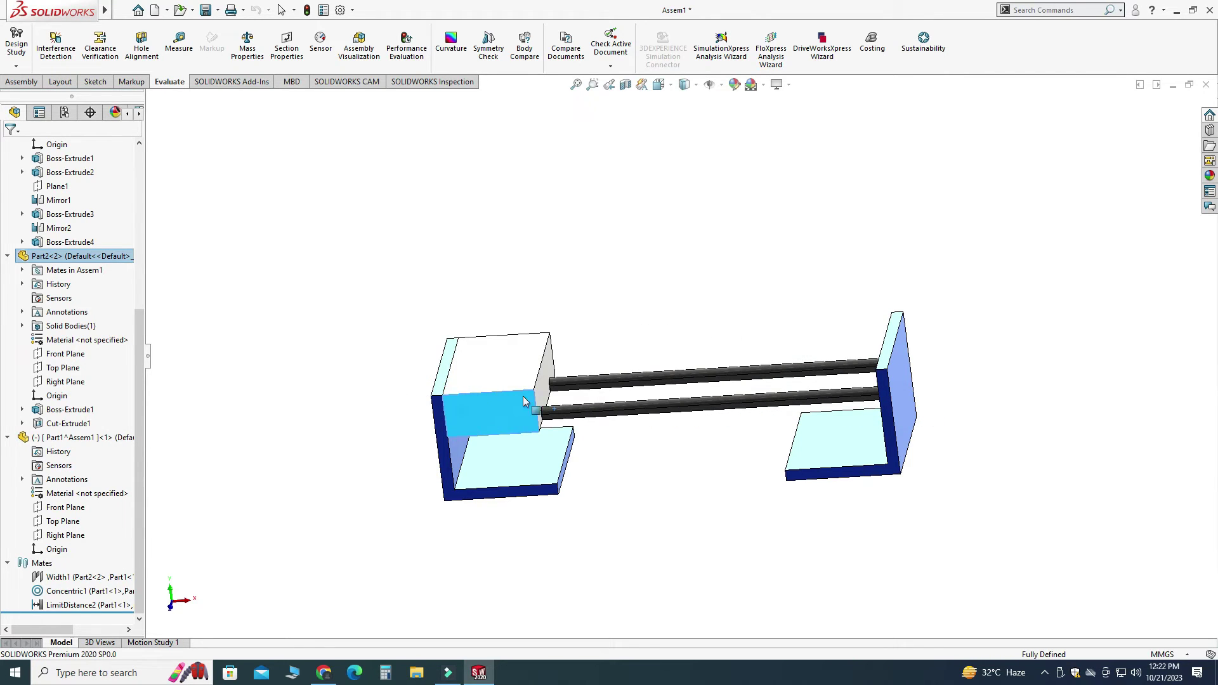